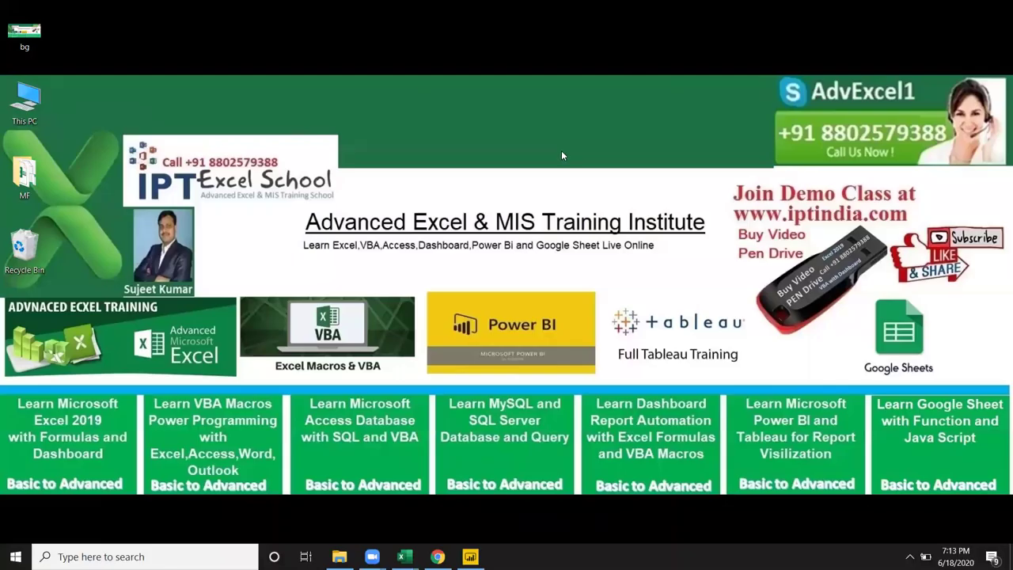
- Search the Windows Start menu for Outlook and launch it
{"action": "key", "text": "super"}
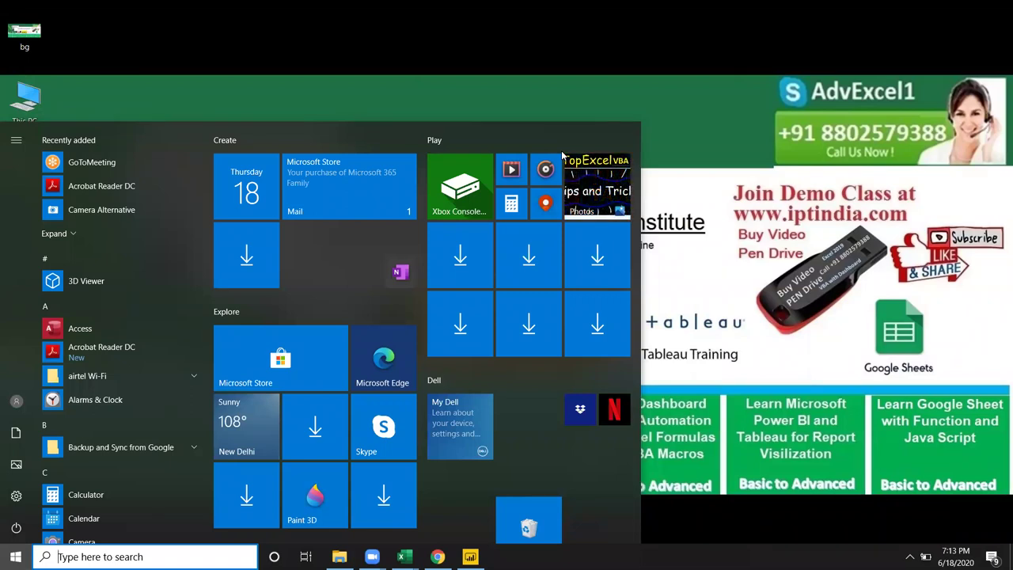
{"action": "type", "text": "no"}
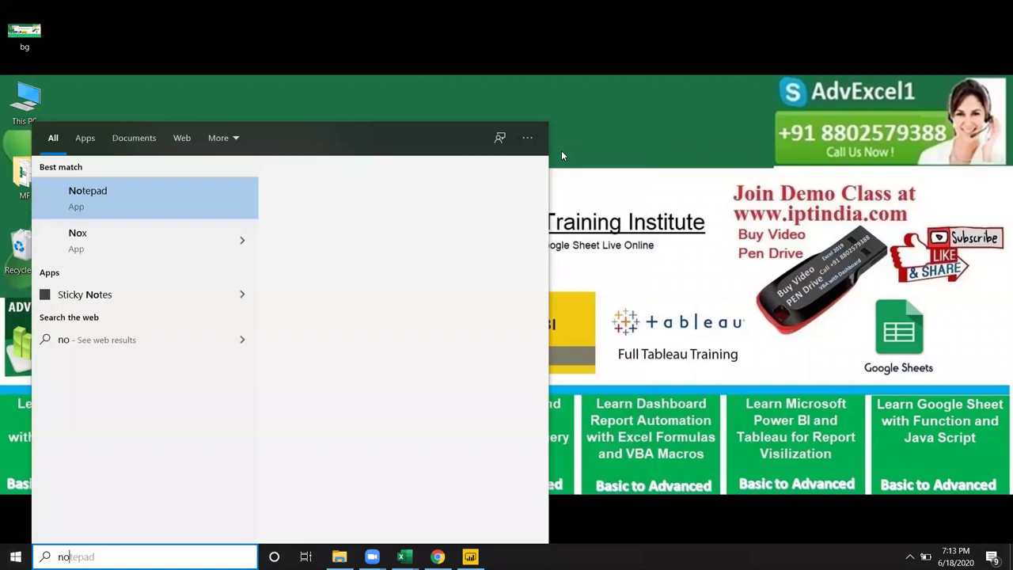
{"action": "type", "text": "ou"}
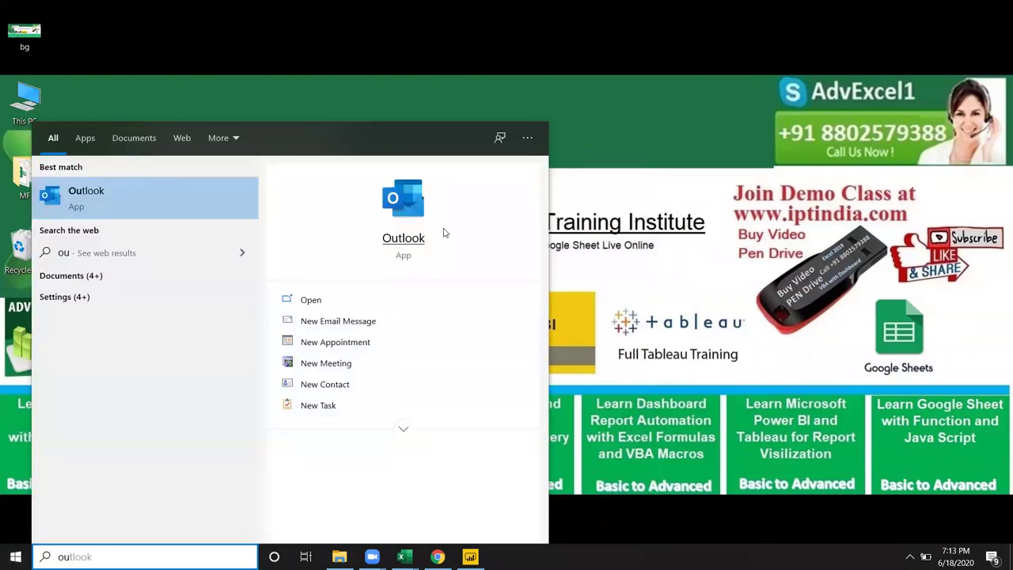
{"action": "left_click", "coordinate": [431, 298]}
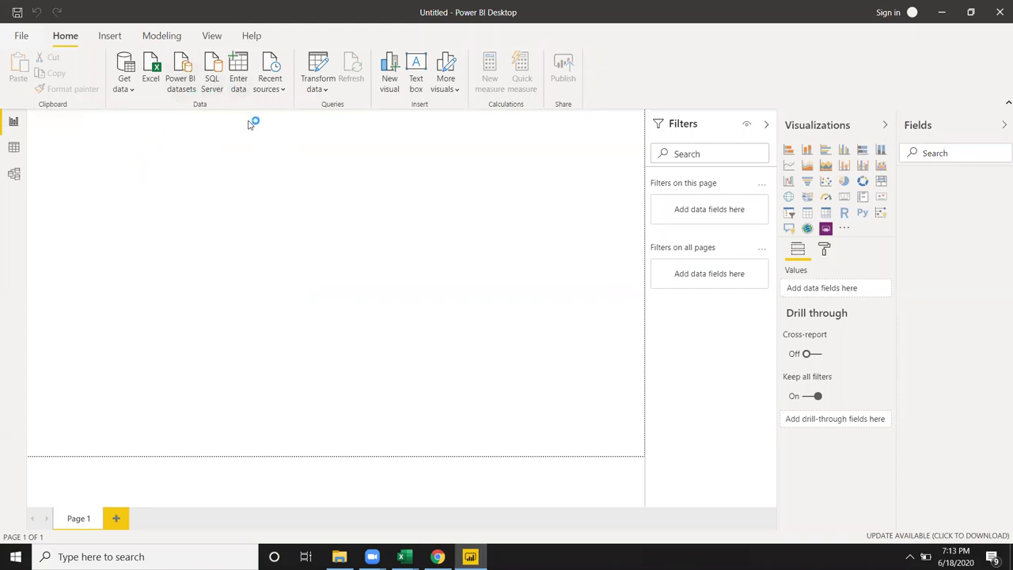
- Open the full Get Data connector catalogue from Get data > More… on the Home ribbon
{"action": "left_click", "coordinate": [125, 87]}
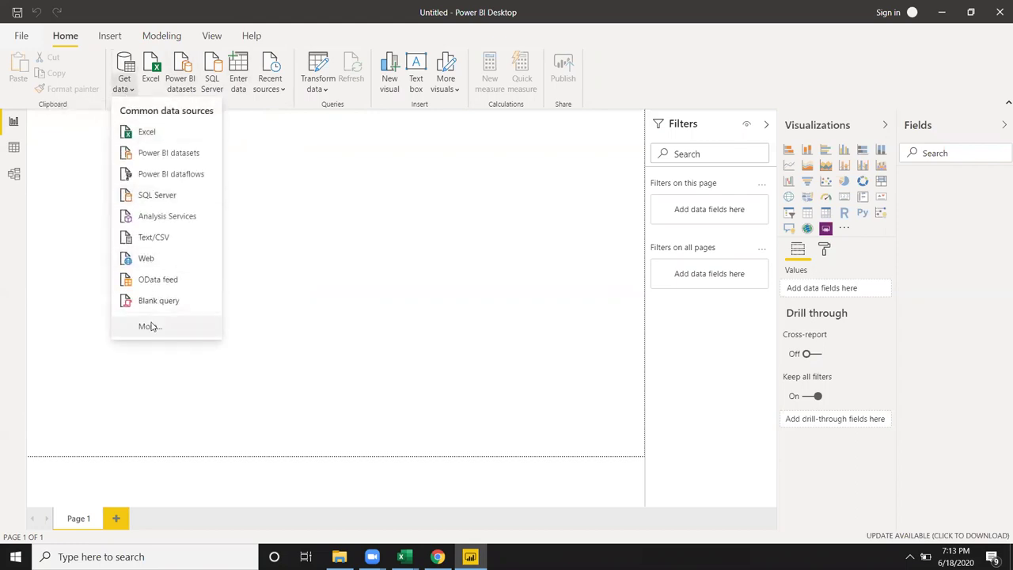
{"action": "left_click", "coordinate": [151, 326]}
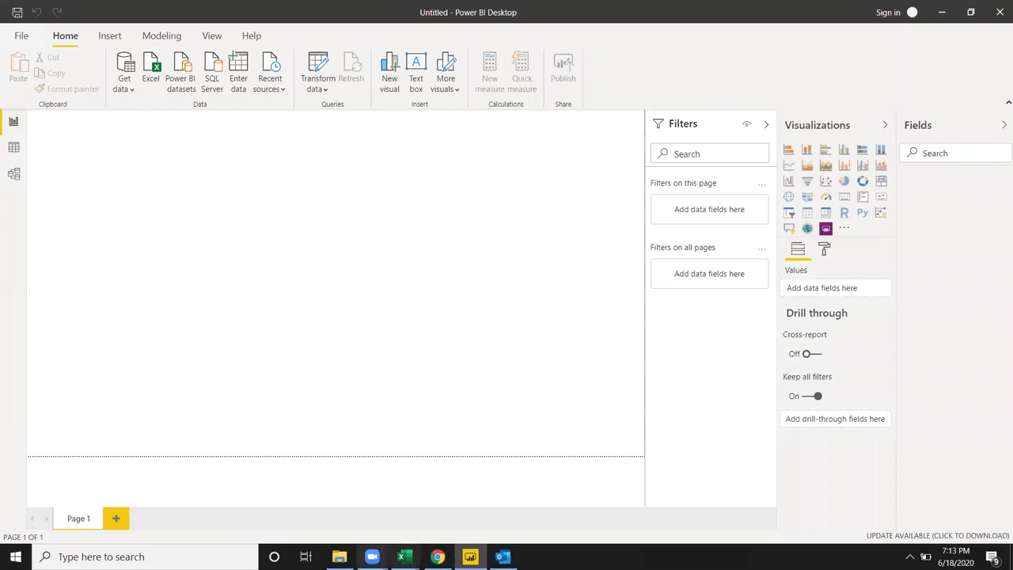
{"action": "mouse_move", "coordinate": [503, 557]}
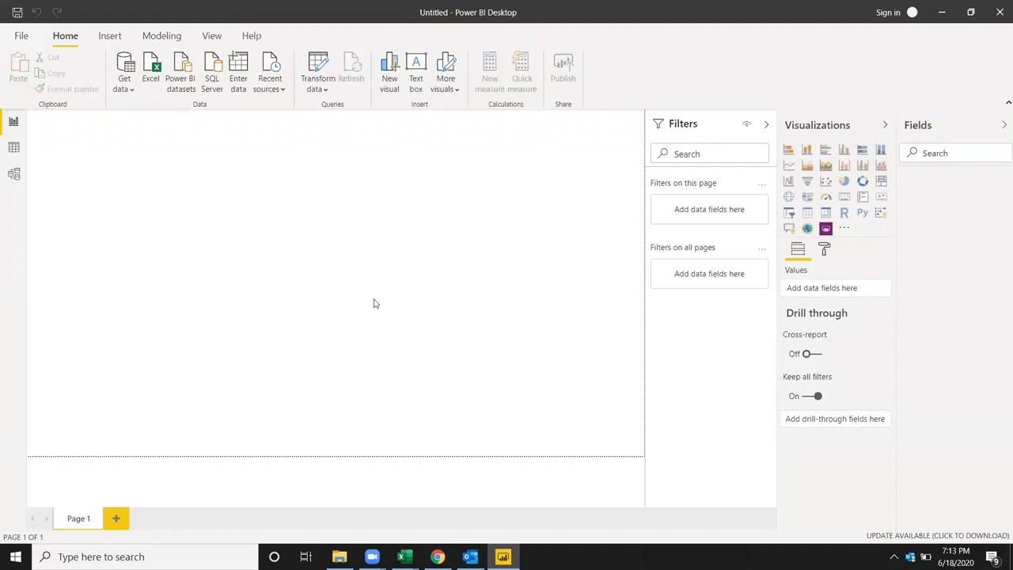
{"action": "left_click", "coordinate": [123, 89]}
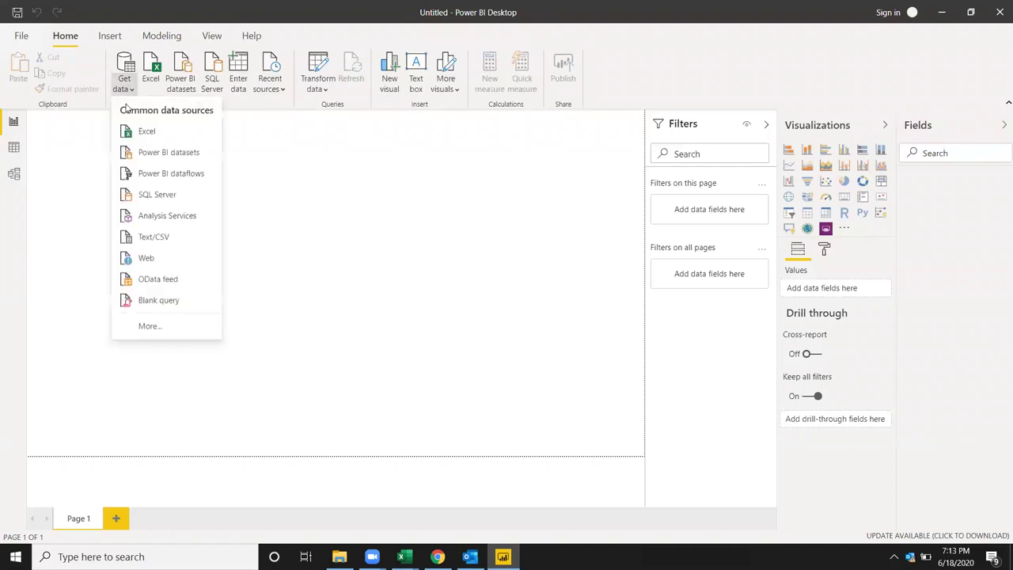
{"action": "left_click", "coordinate": [169, 330]}
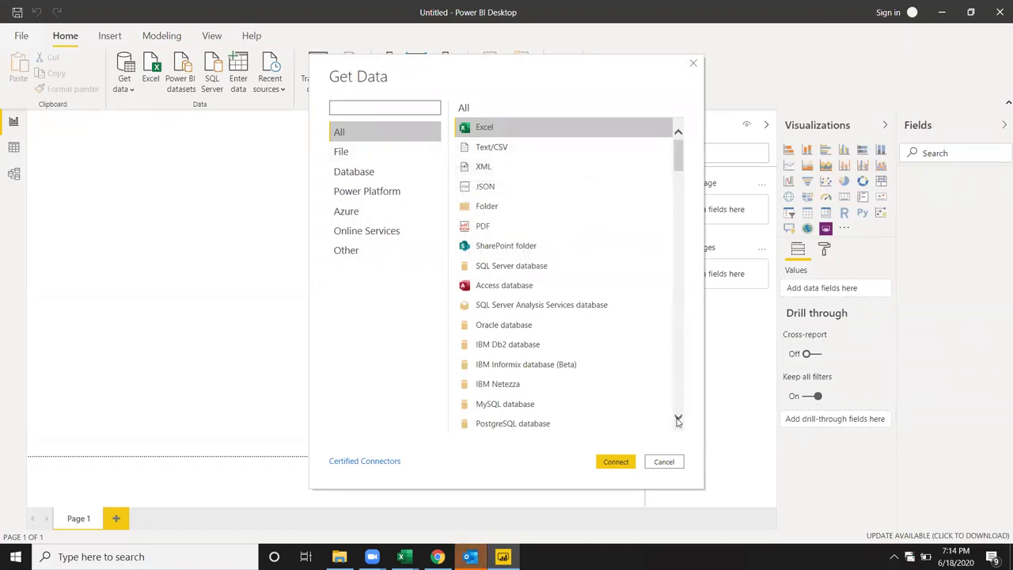
{"action": "left_click", "coordinate": [677, 420]}
{"action": "left_click", "coordinate": [677, 420]}
{"action": "left_click", "coordinate": [678, 421]}
{"action": "left_click", "coordinate": [678, 420]}
{"action": "left_click", "coordinate": [678, 420]}
{"action": "left_click", "coordinate": [678, 420]}
{"action": "left_click", "coordinate": [677, 420]}
{"action": "left_click", "coordinate": [677, 421]}
{"action": "left_click", "coordinate": [678, 420]}
{"action": "left_click", "coordinate": [678, 421]}
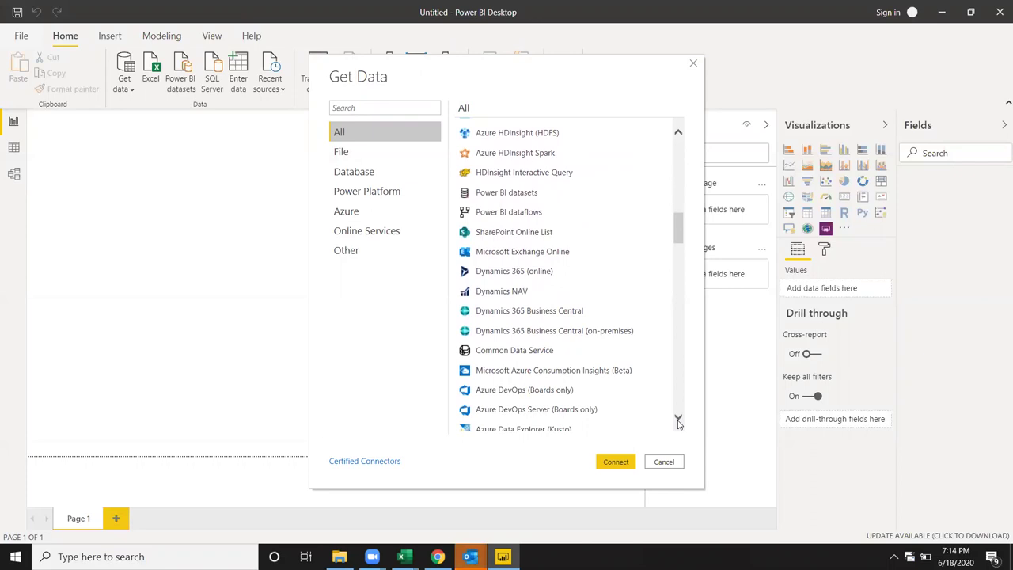
{"action": "left_click", "coordinate": [677, 420]}
{"action": "left_click", "coordinate": [677, 421]}
{"action": "left_click", "coordinate": [678, 420]}
{"action": "left_click", "coordinate": [678, 420]}
{"action": "left_click", "coordinate": [677, 420]}
{"action": "left_click", "coordinate": [677, 420]}
{"action": "left_click", "coordinate": [677, 420]}
{"action": "left_click", "coordinate": [677, 420]}
{"action": "left_click", "coordinate": [677, 420]}
{"action": "left_click", "coordinate": [677, 420]}
{"action": "left_click", "coordinate": [677, 420]}
{"action": "left_click", "coordinate": [677, 420]}
{"action": "left_click", "coordinate": [677, 420]}
{"action": "left_click", "coordinate": [677, 420]}
{"action": "left_click", "coordinate": [677, 421]}
{"action": "left_click", "coordinate": [677, 421]}
{"action": "left_click", "coordinate": [677, 420]}
{"action": "left_click", "coordinate": [677, 420]}
{"action": "left_click", "coordinate": [678, 420]}
{"action": "left_click", "coordinate": [677, 420]}
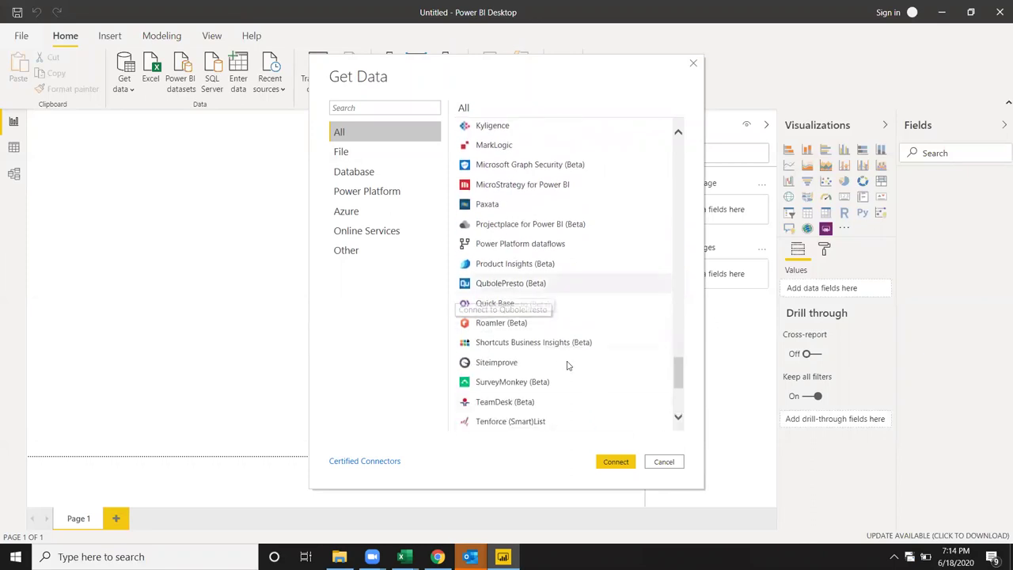
{"action": "scroll", "coordinate": [676, 401], "scroll_direction": "down", "scroll_amount": 3}
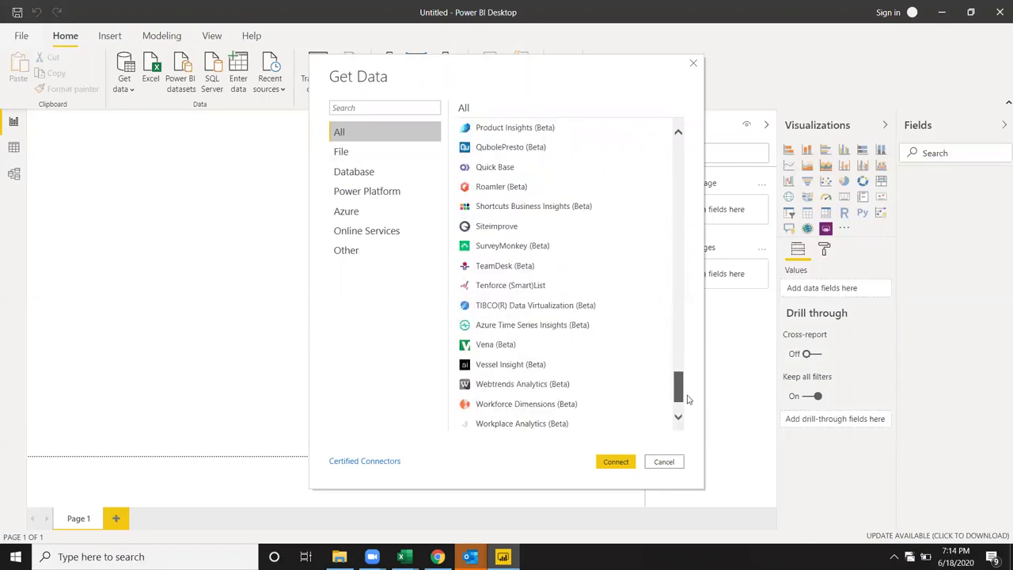
{"action": "left_click_drag", "start_coordinate": [687, 398], "coordinate": [699, 331]}
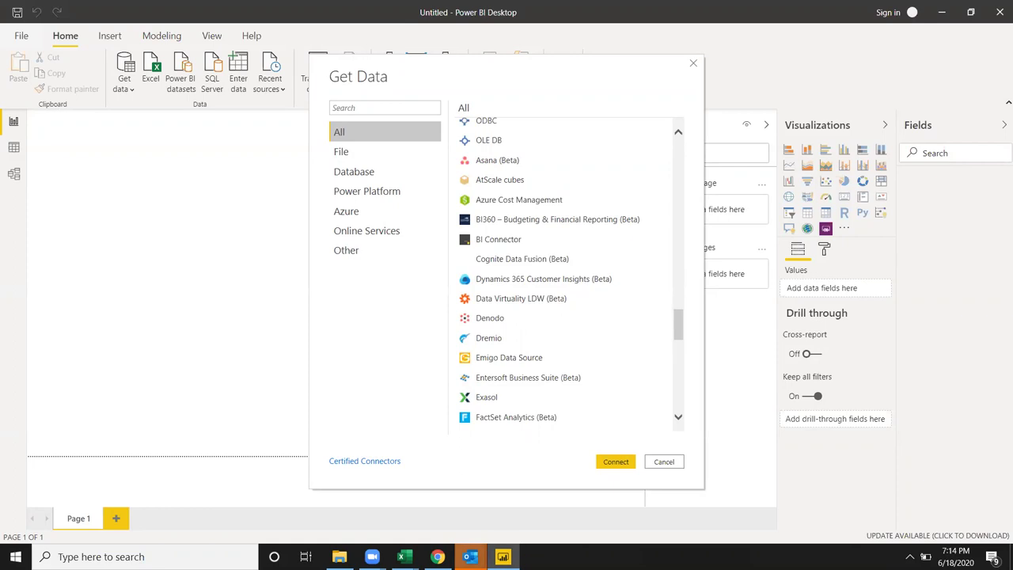
{"action": "mouse_move", "coordinate": [475, 557]}
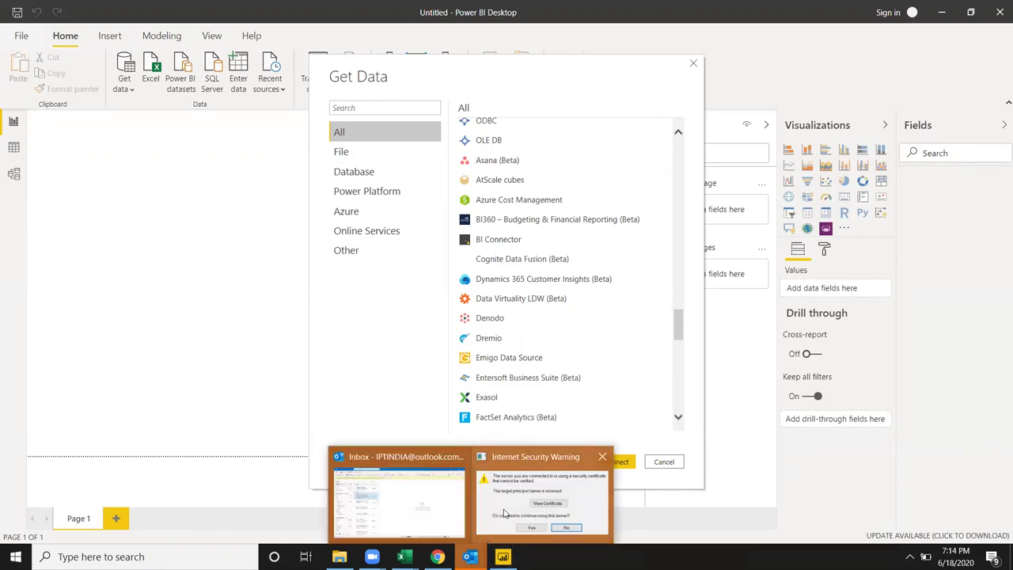
- Accept the unverified server certificate warning and return to the Outlook mailbox
{"action": "left_click", "coordinate": [504, 513]}
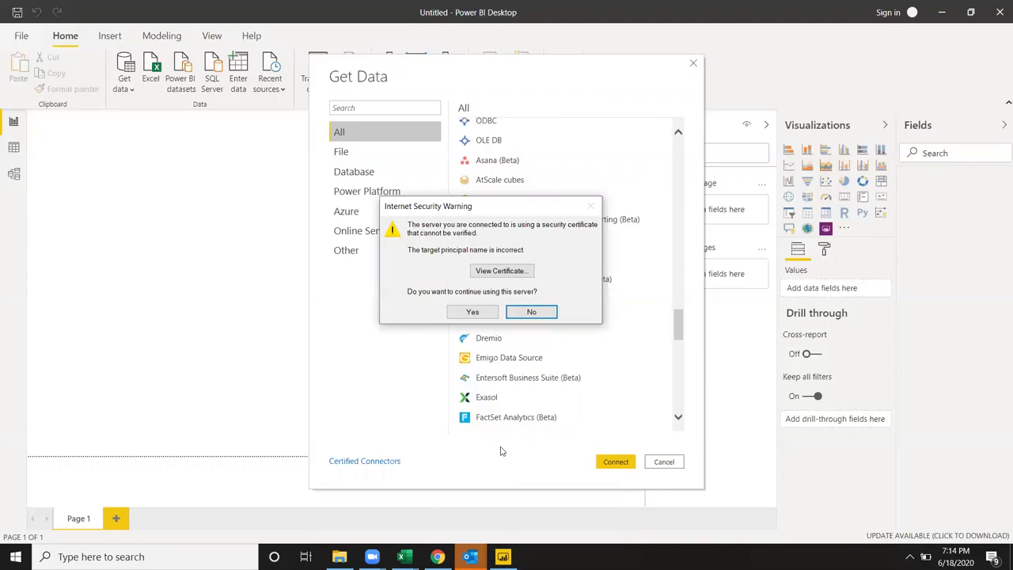
{"action": "left_click", "coordinate": [472, 312]}
{"action": "left_click", "coordinate": [471, 556]}
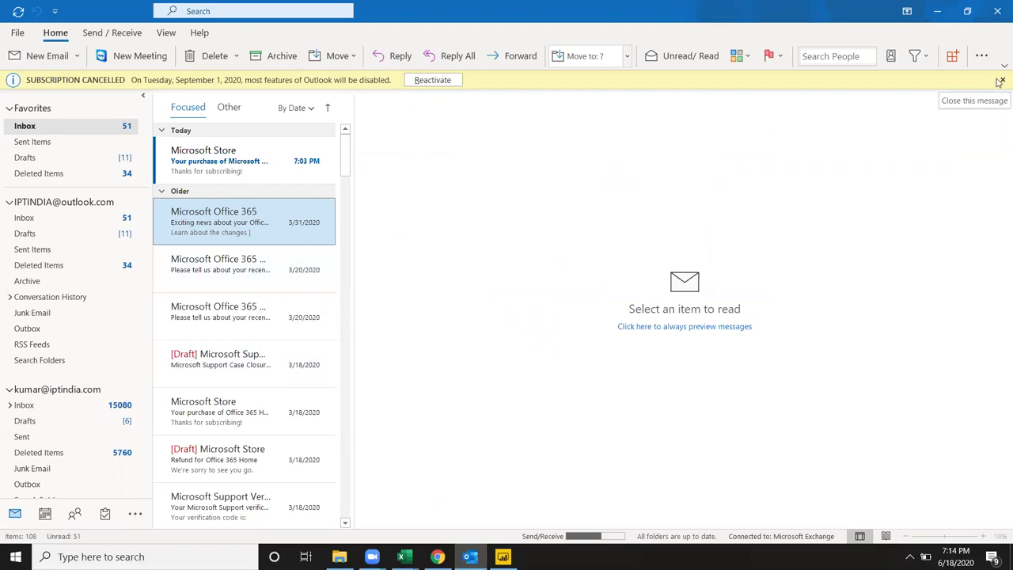
- Dismiss the subscription-cancelled notice, show the second account's Inbox, and begin a Windows search with 'a'
{"action": "left_click", "coordinate": [1000, 83]}
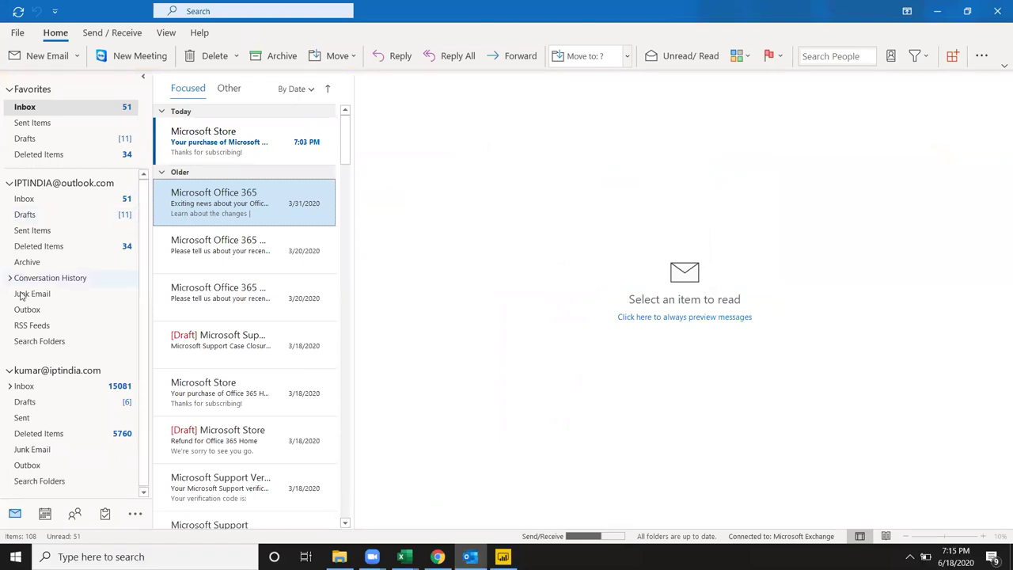
{"action": "left_click", "coordinate": [79, 394]}
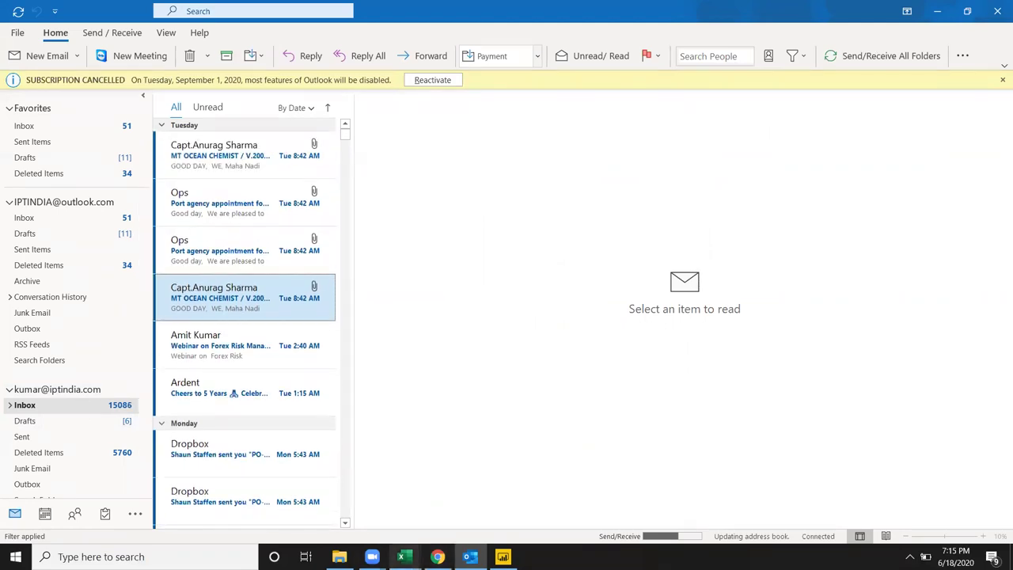
{"action": "left_click", "coordinate": [142, 556]}
{"action": "type", "text": "a"}
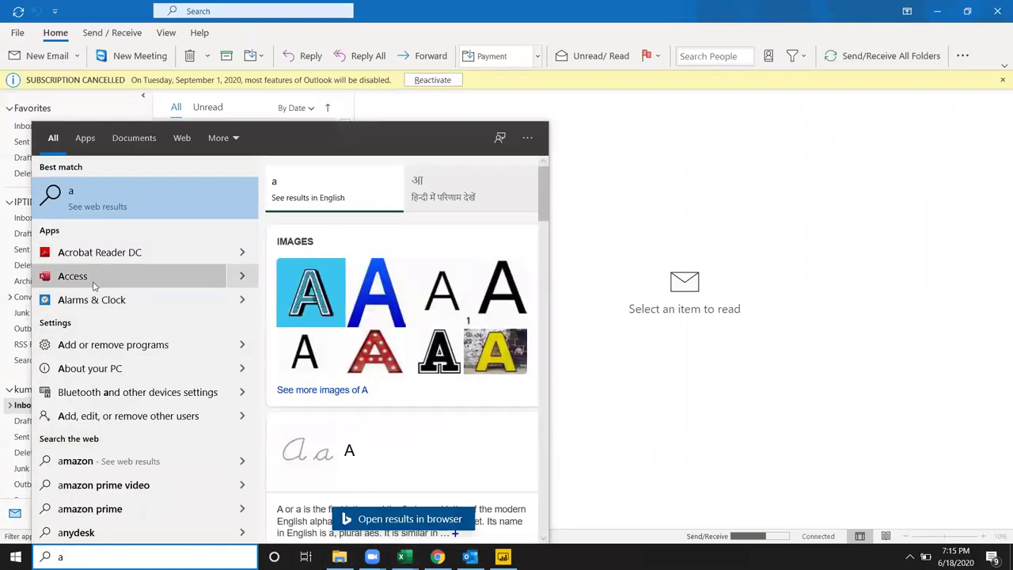
- Complete the Start menu search to 'access' to find Microsoft Access
{"action": "type", "text": "c"}
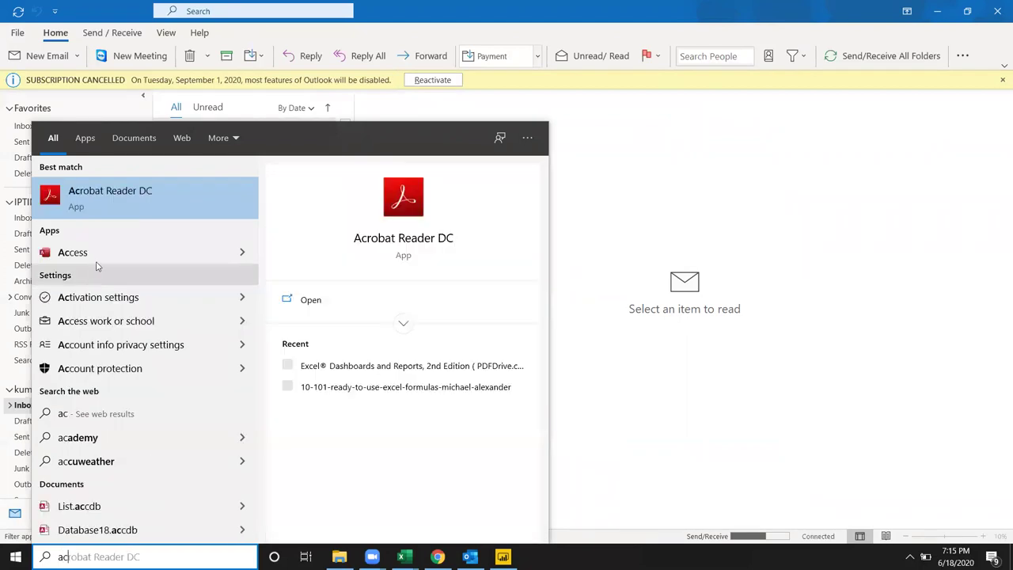
{"action": "type", "text": "c"}
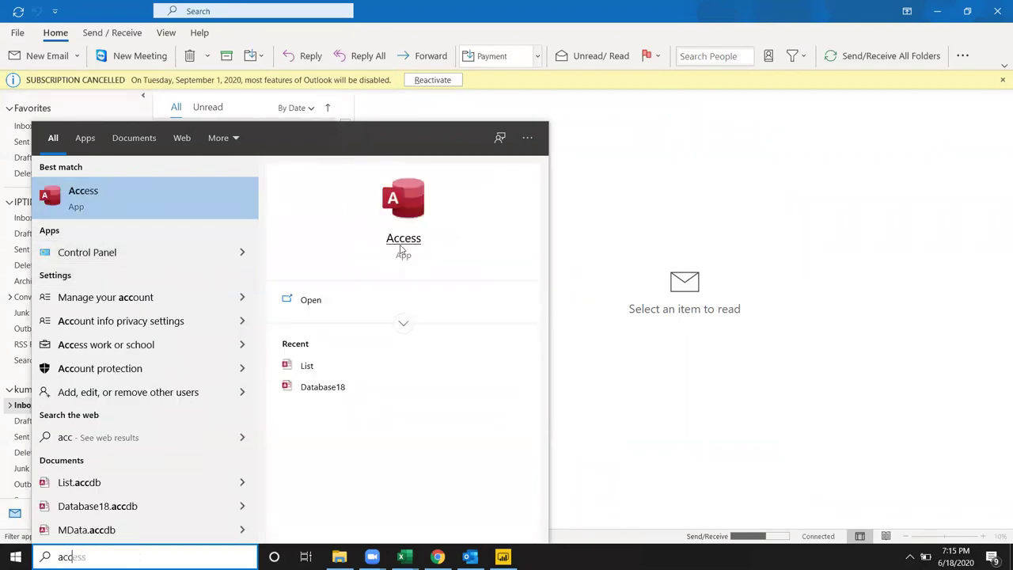
{"action": "type", "text": "ess"}
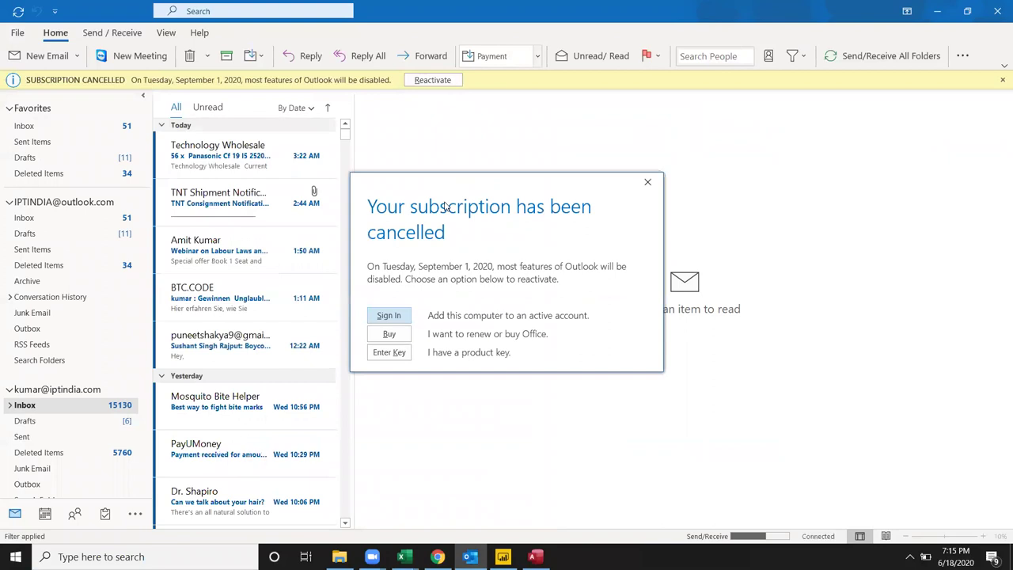
- Dismiss Outlook's subscription and account prompts, check the Access start screen, and clear the new-mail notification
{"action": "left_click", "coordinate": [376, 320]}
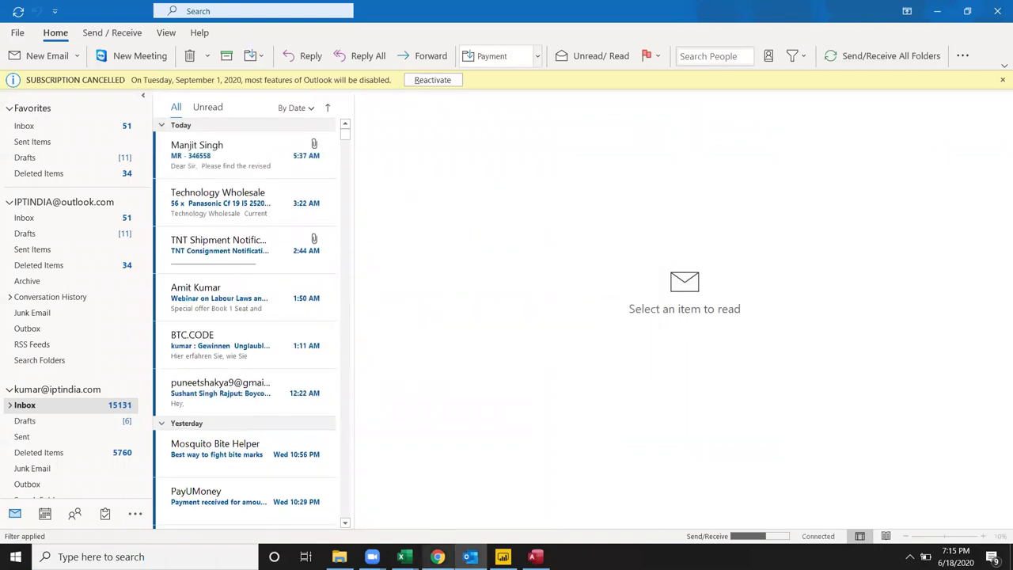
{"action": "left_click", "coordinate": [490, 394]}
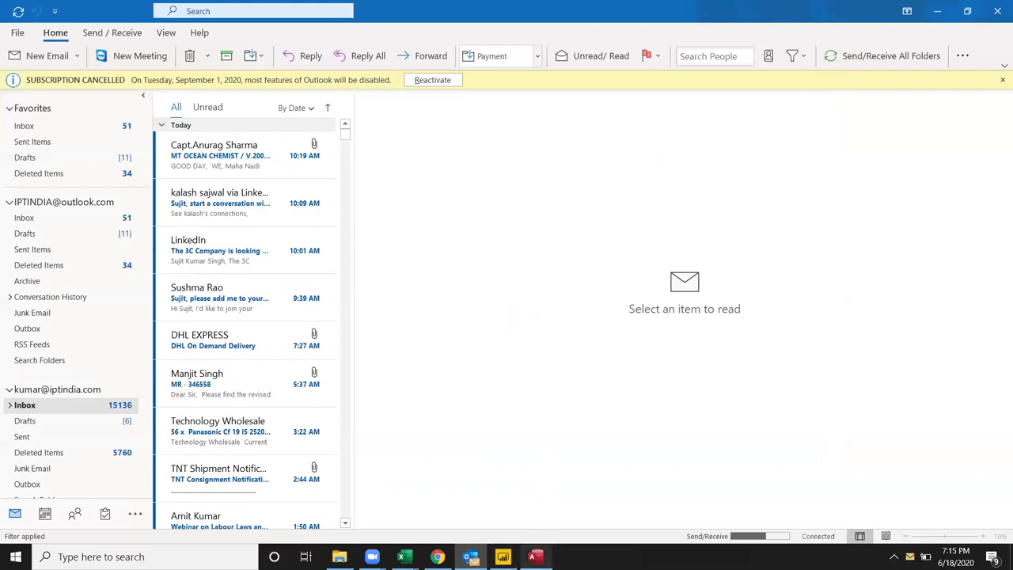
{"action": "left_click", "coordinate": [536, 557]}
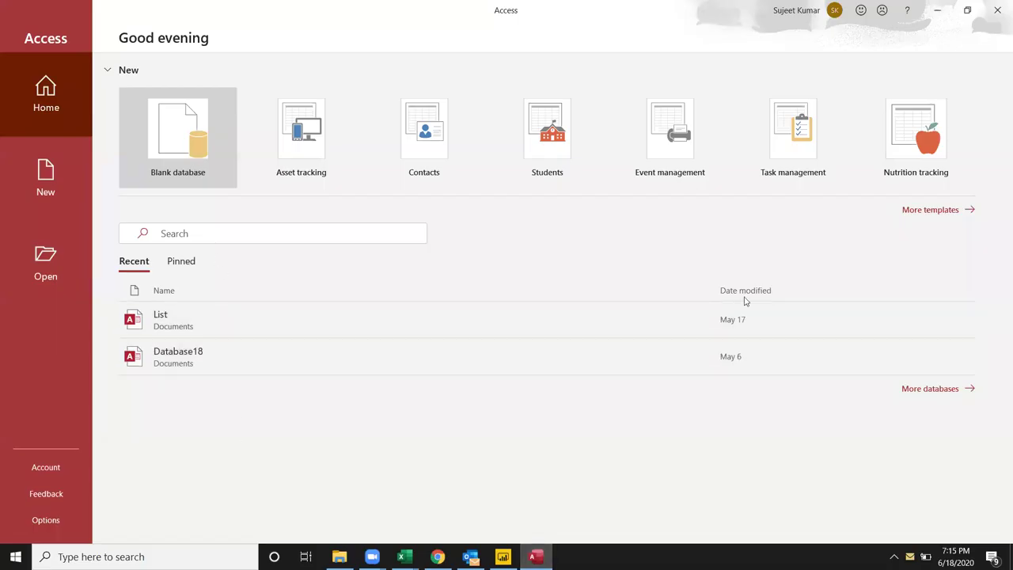
{"action": "left_click", "coordinate": [536, 556]}
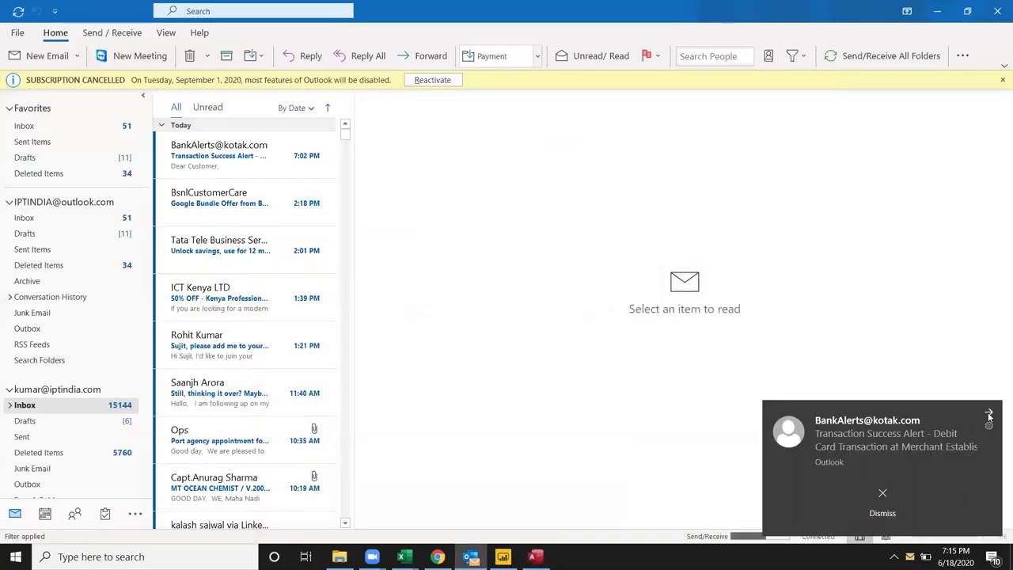
{"action": "left_click", "coordinate": [988, 413]}
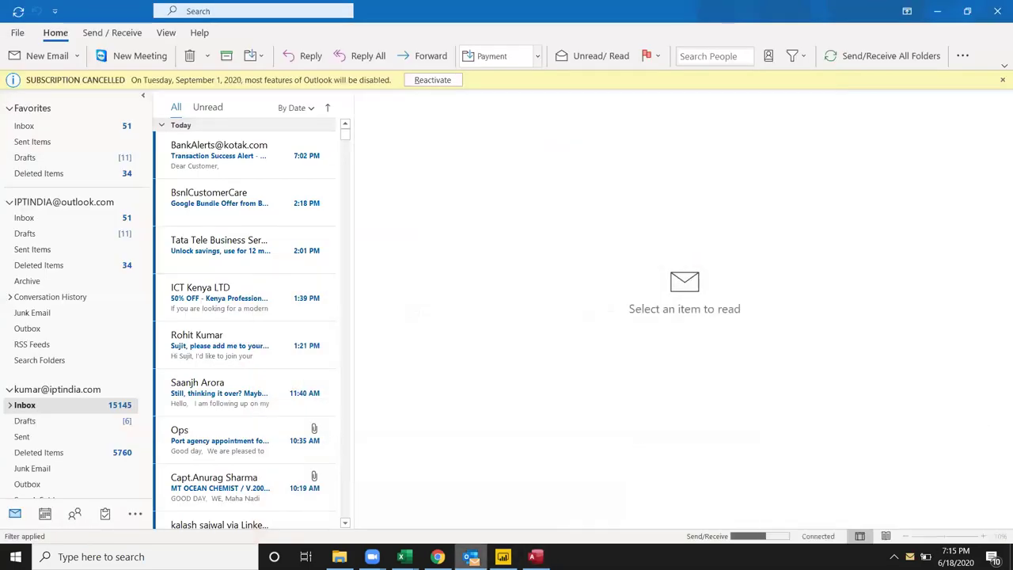
- Alt+Tab between Power BI's Get Data window and the Outlook mailbox
{"action": "key", "text": "alt+Tab"}
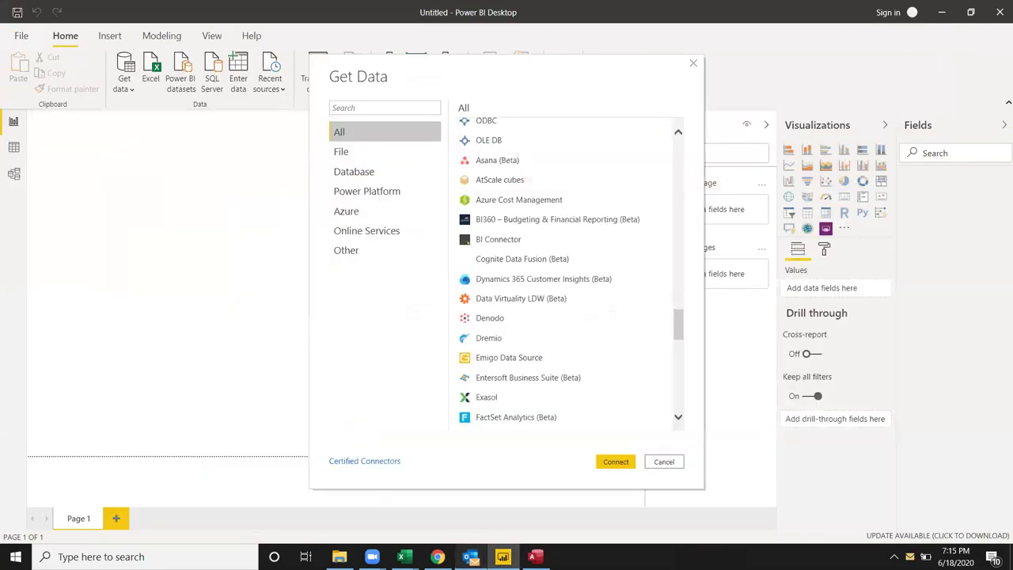
{"action": "key", "text": "alt+Tab"}
{"action": "key", "text": "alt+Tab"}
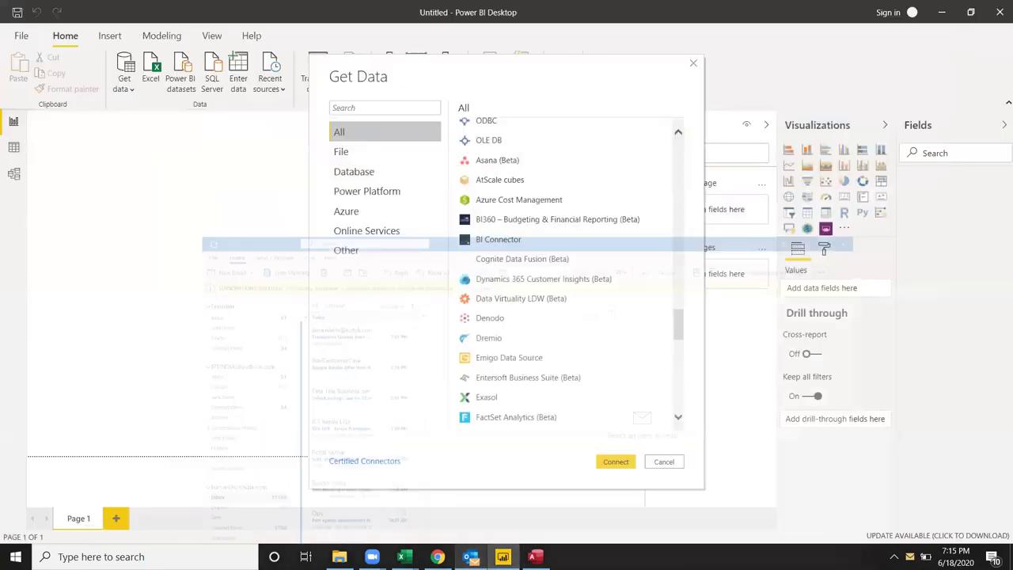
{"action": "key", "text": "alt+Tab"}
{"action": "key", "text": "alt+Tab"}
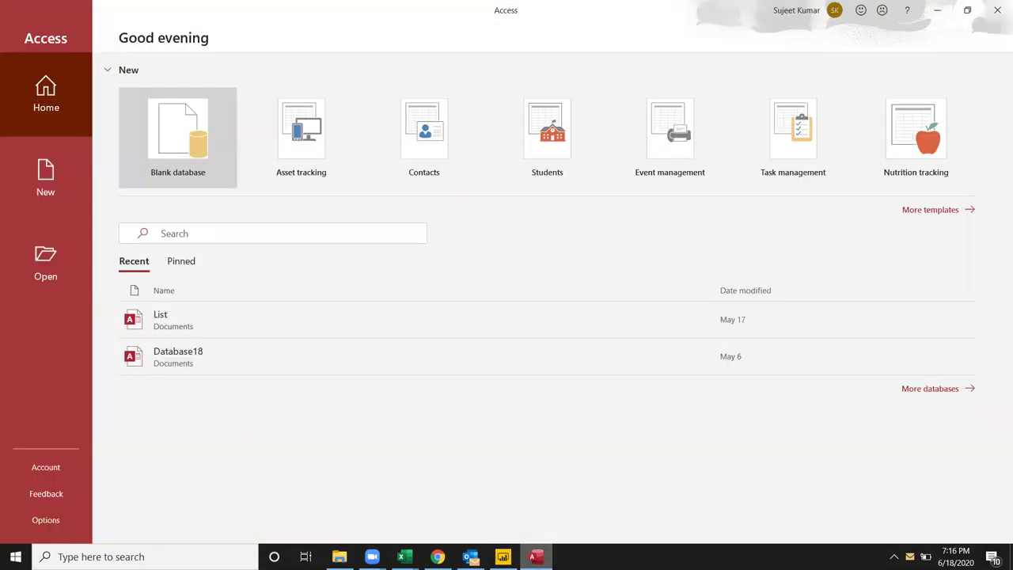
- Create blank database Database19 with Table1, briefly viewing File > Open before returning to the datasheet
{"action": "left_click", "coordinate": [201, 142]}
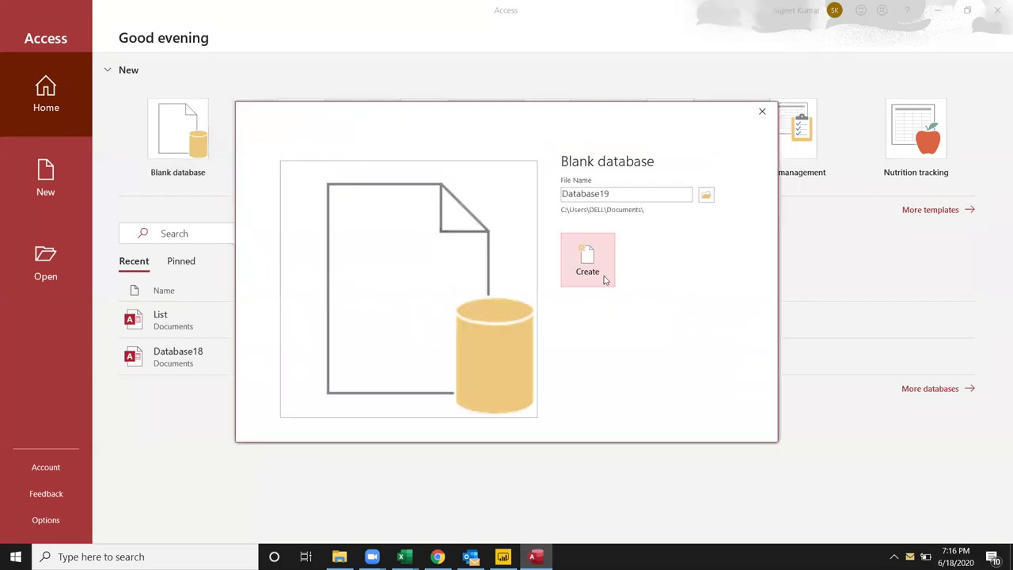
{"action": "left_click", "coordinate": [595, 272]}
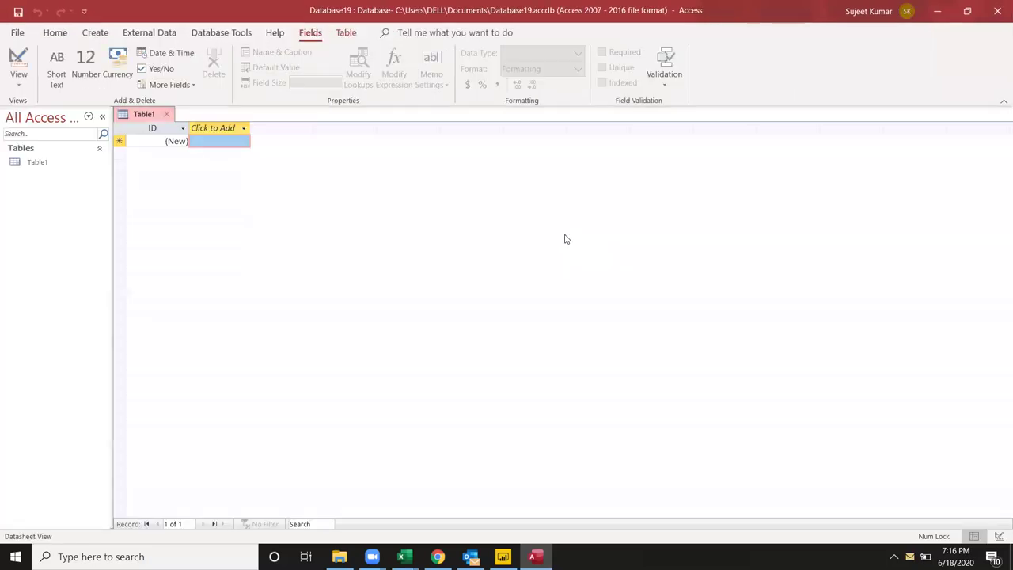
{"action": "left_click", "coordinate": [101, 33]}
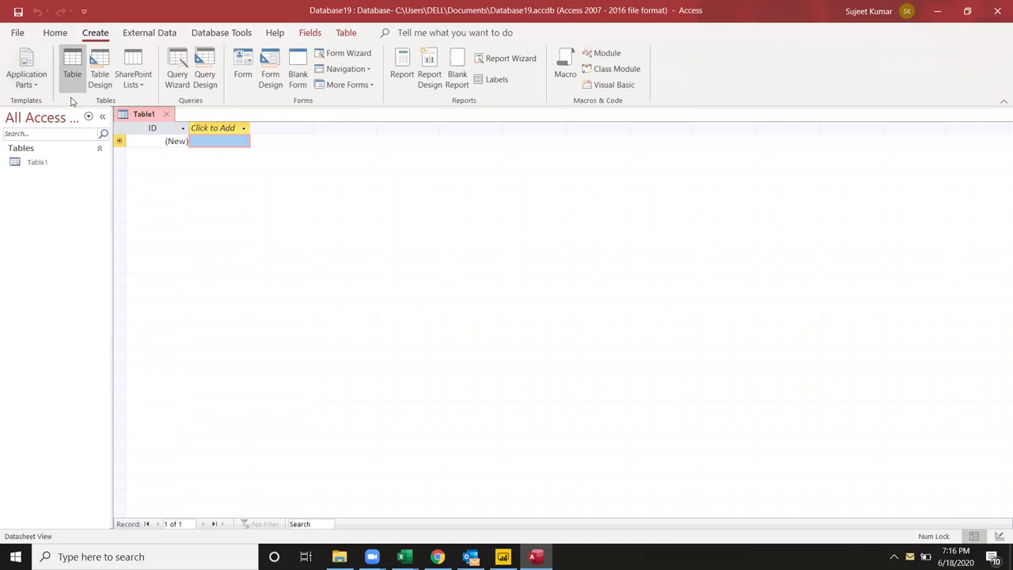
{"action": "left_click", "coordinate": [17, 33]}
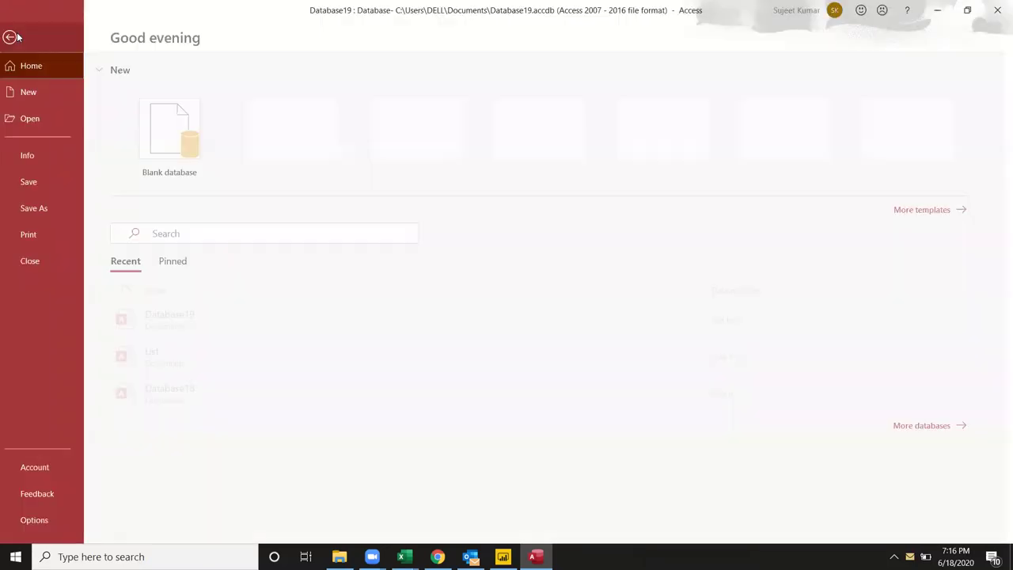
{"action": "left_click", "coordinate": [49, 123]}
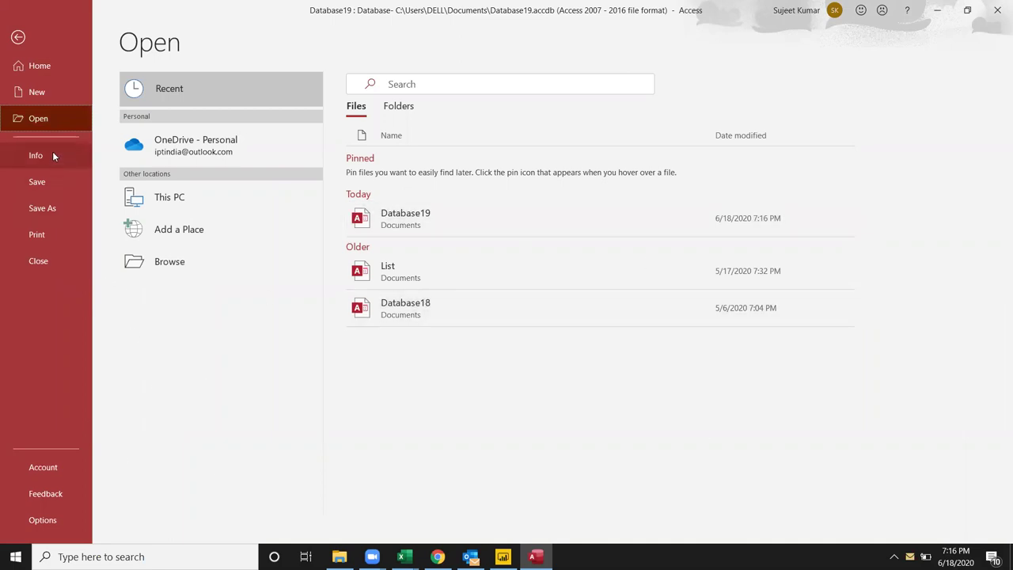
{"action": "left_click", "coordinate": [29, 38]}
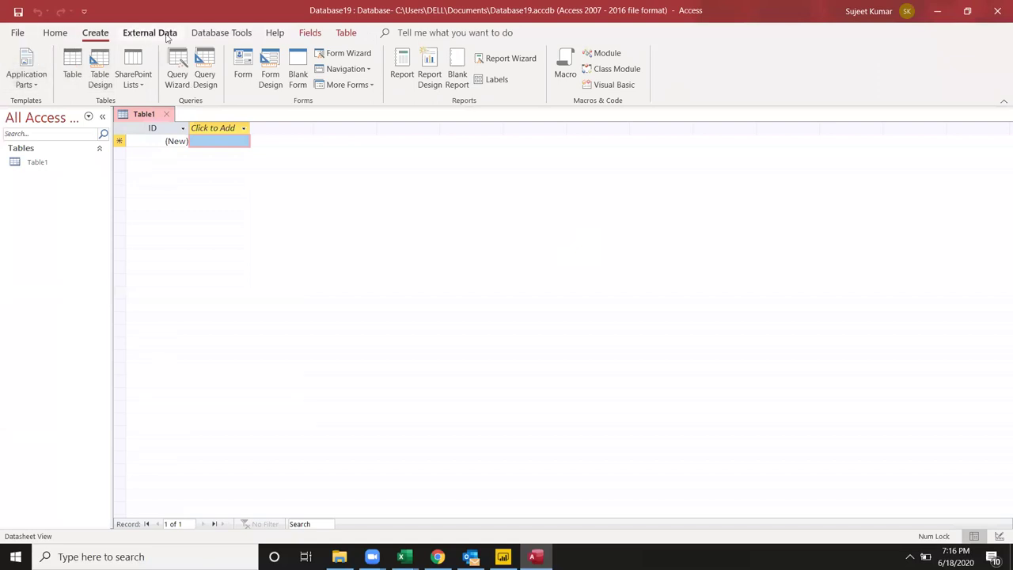
- Choose External Data > New Data Source > From Other Sources > Outlook Folder
{"action": "left_click", "coordinate": [208, 37]}
{"action": "left_click", "coordinate": [151, 35]}
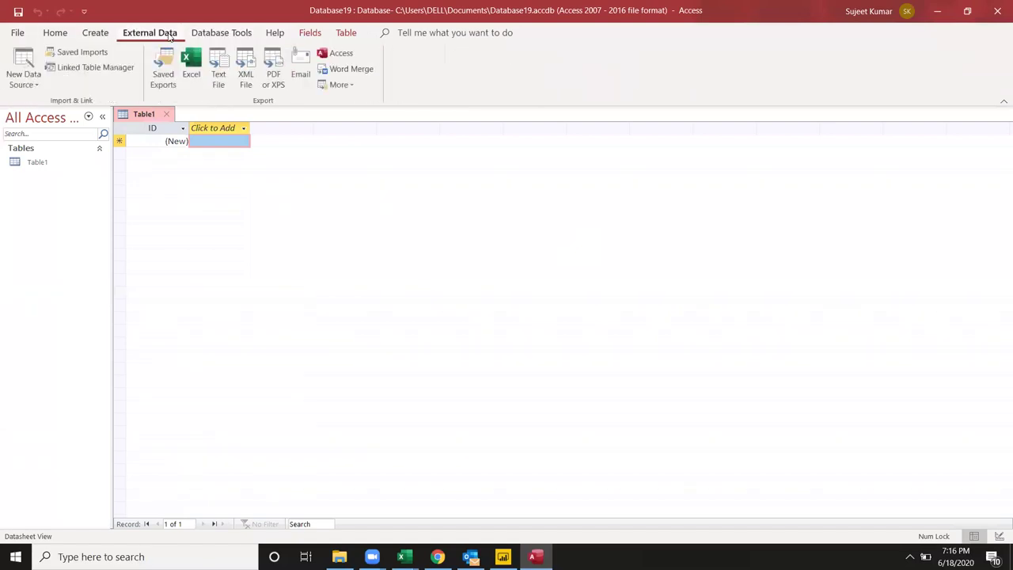
{"action": "left_click", "coordinate": [32, 85]}
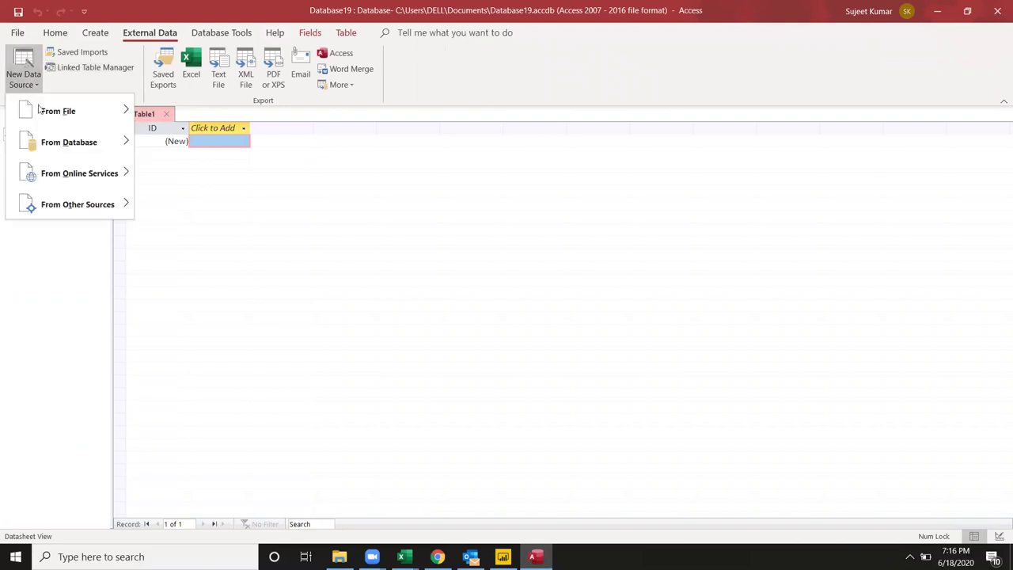
{"action": "mouse_move", "coordinate": [40, 112]}
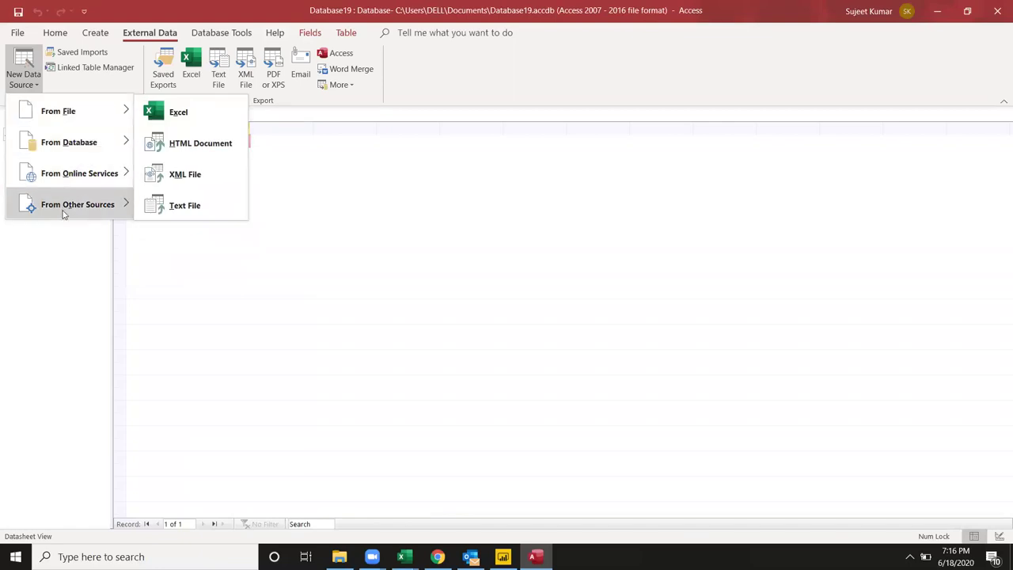
{"action": "mouse_move", "coordinate": [65, 211]}
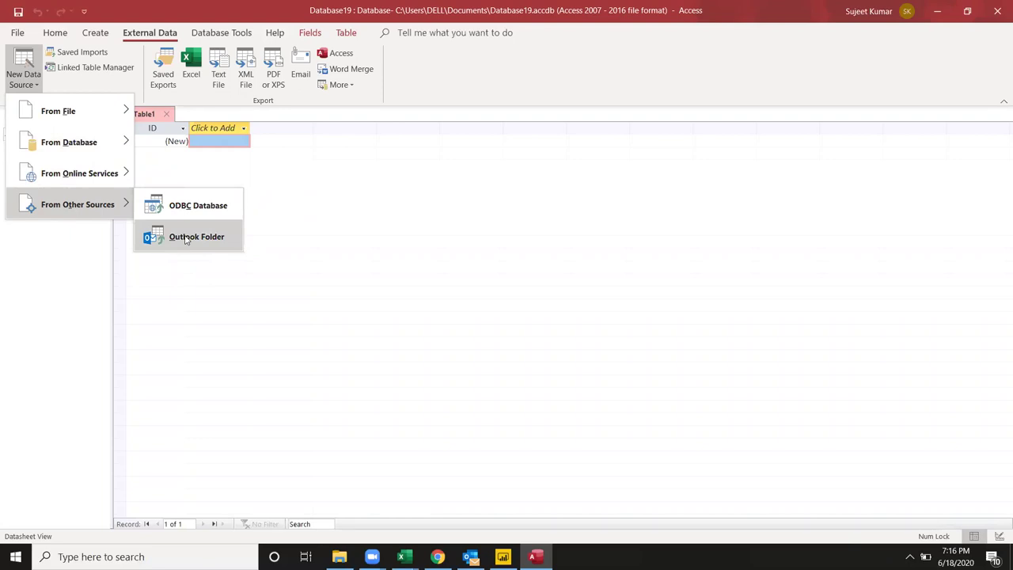
{"action": "left_click", "coordinate": [186, 241]}
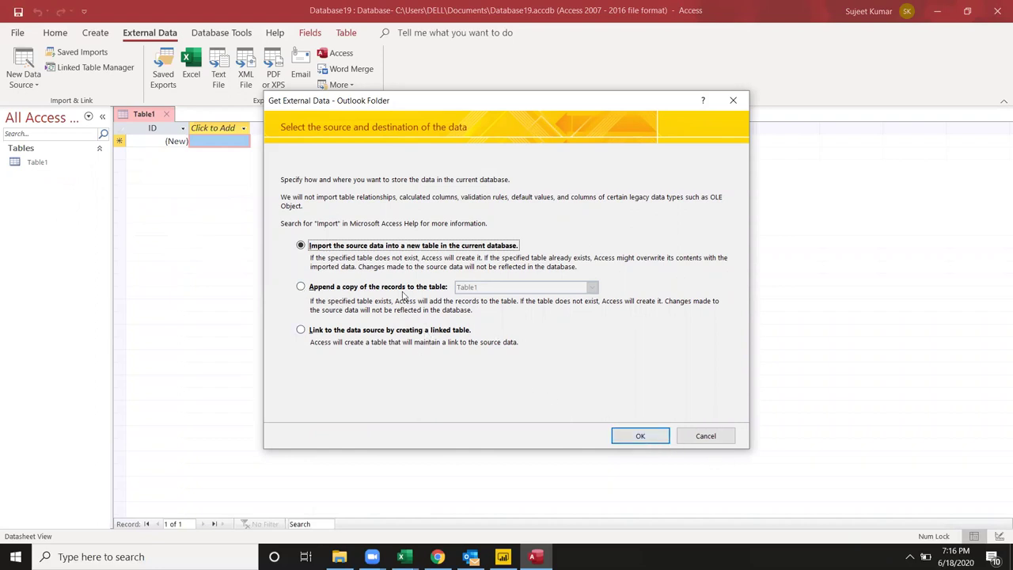
- Link the mail account's Inbox folder as a linked table through the Outlook Folder wizard
{"action": "left_click", "coordinate": [408, 334]}
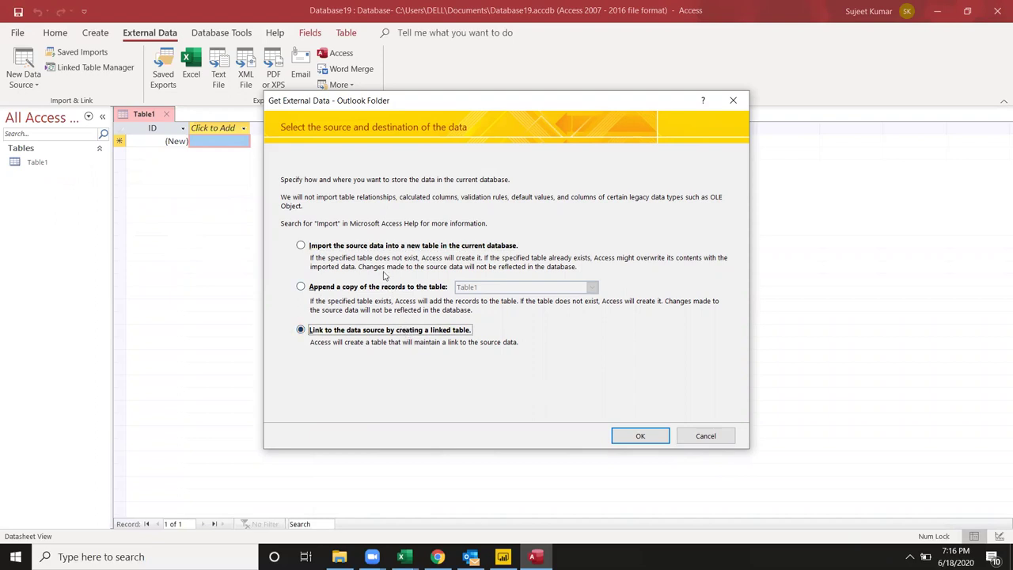
{"action": "left_click", "coordinate": [642, 436]}
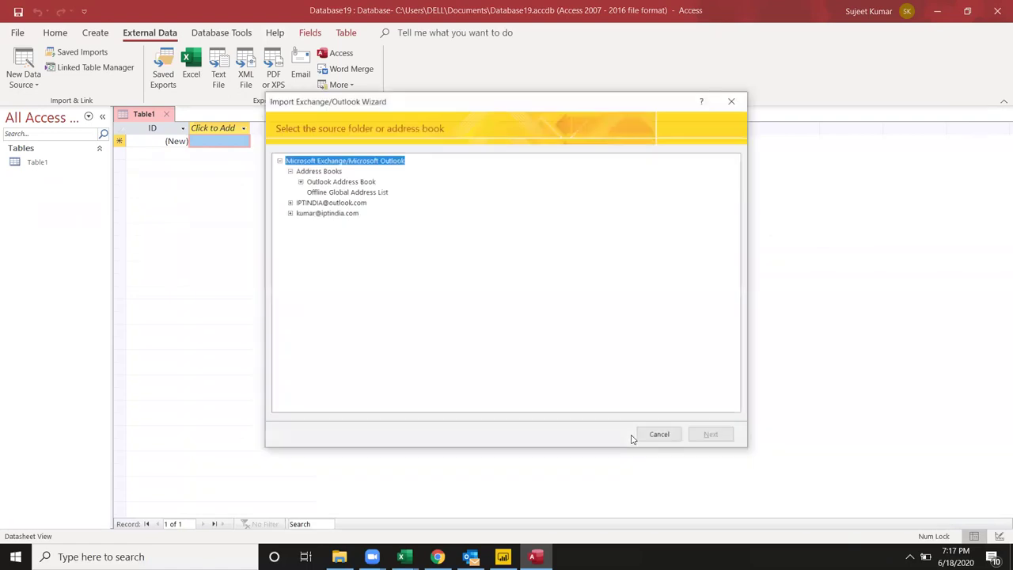
{"action": "left_click", "coordinate": [299, 182]}
{"action": "left_click", "coordinate": [300, 182]}
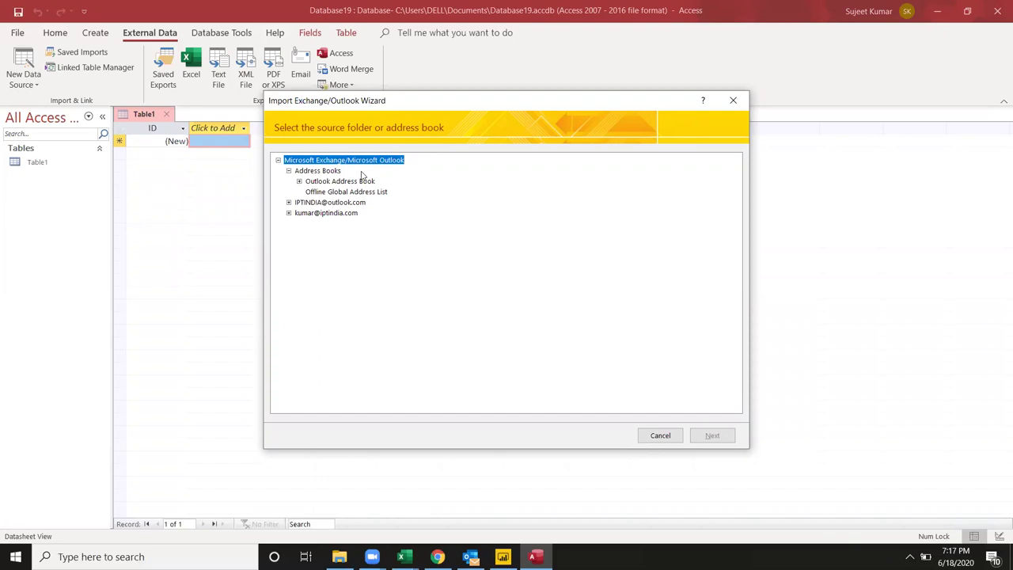
{"action": "left_click", "coordinate": [289, 213]}
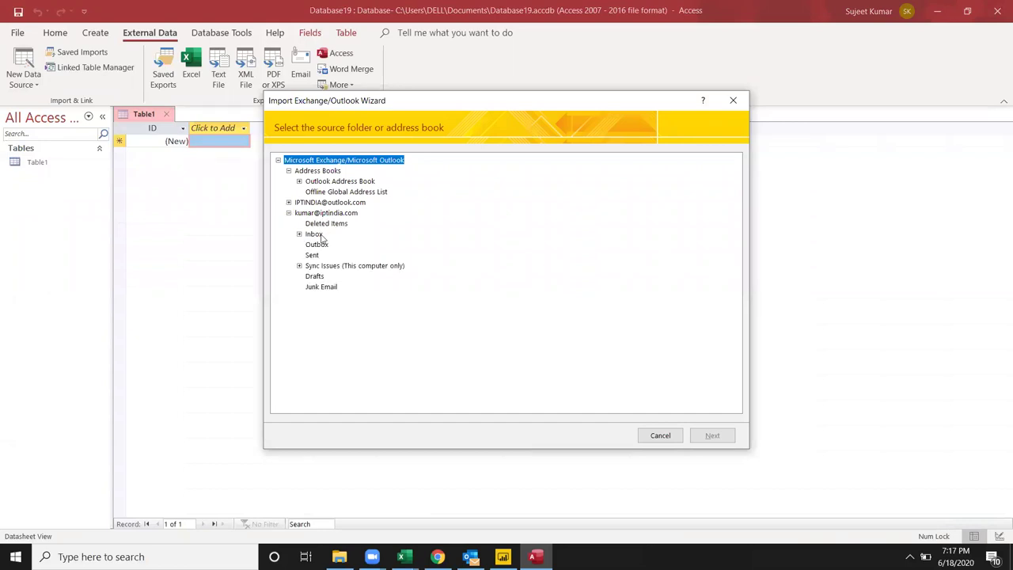
{"action": "left_click", "coordinate": [299, 234]}
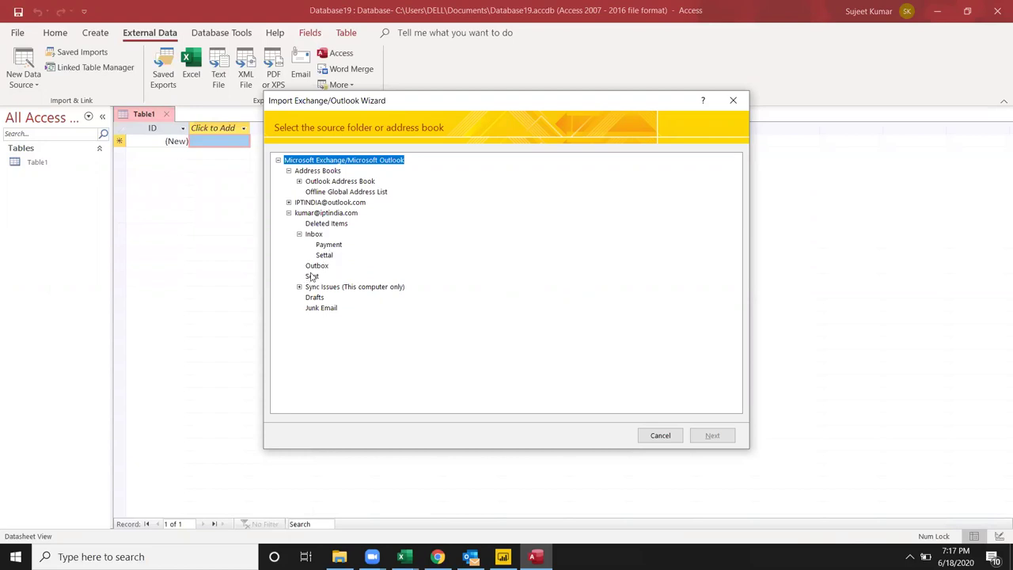
{"action": "left_click", "coordinate": [313, 233]}
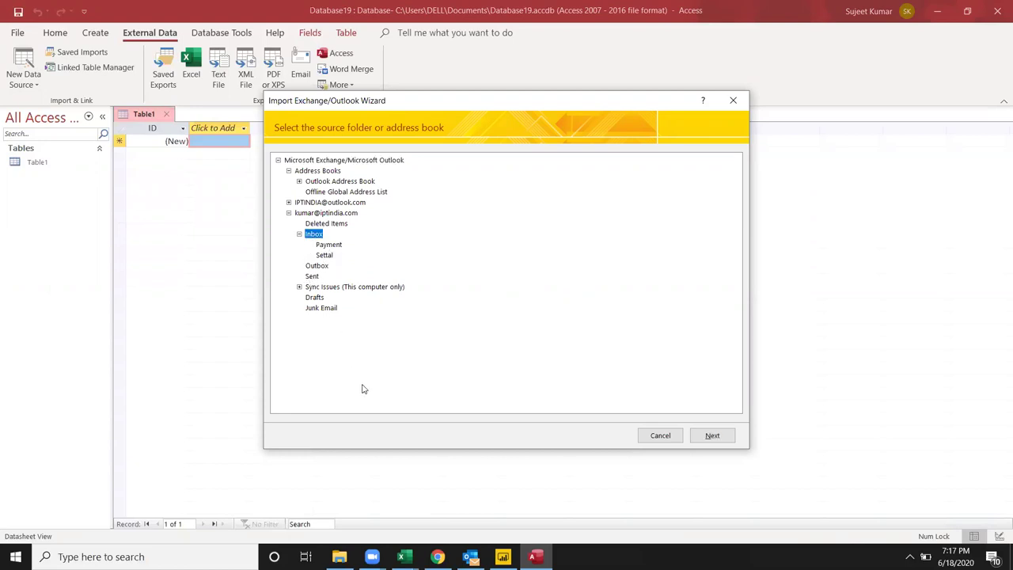
{"action": "left_click", "coordinate": [712, 436]}
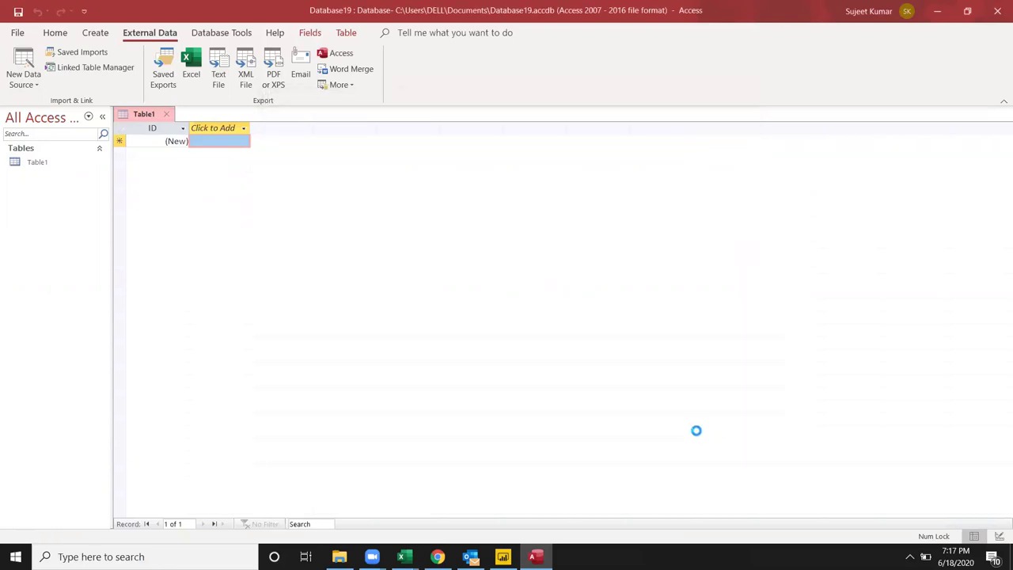
{"action": "left_click", "coordinate": [703, 397]}
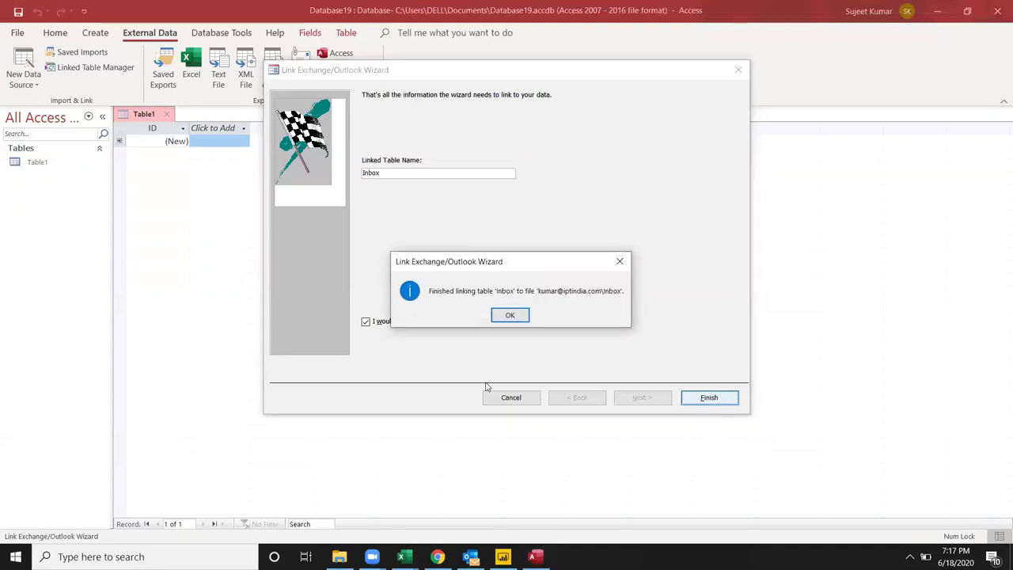
- Acknowledge the linking confirmation and open the linked Inbox table to view its emails
{"action": "left_click", "coordinate": [508, 316]}
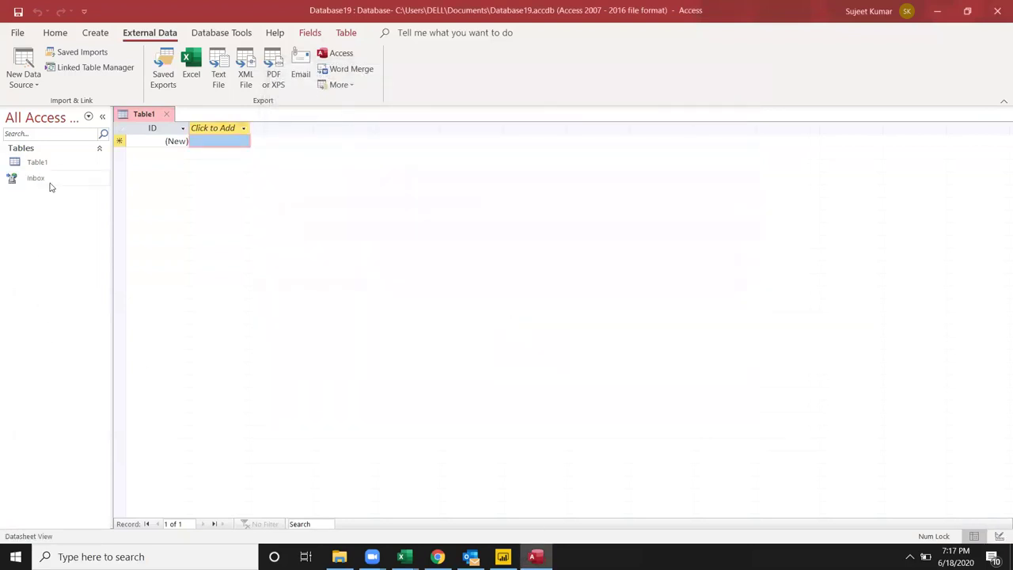
{"action": "left_click", "coordinate": [49, 180]}
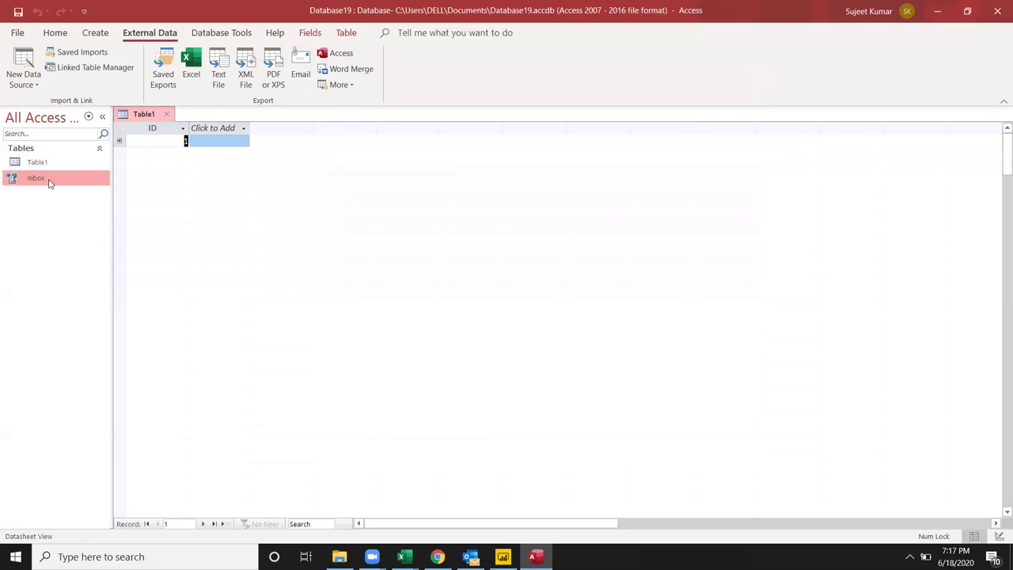
{"action": "double_click", "coordinate": [49, 181]}
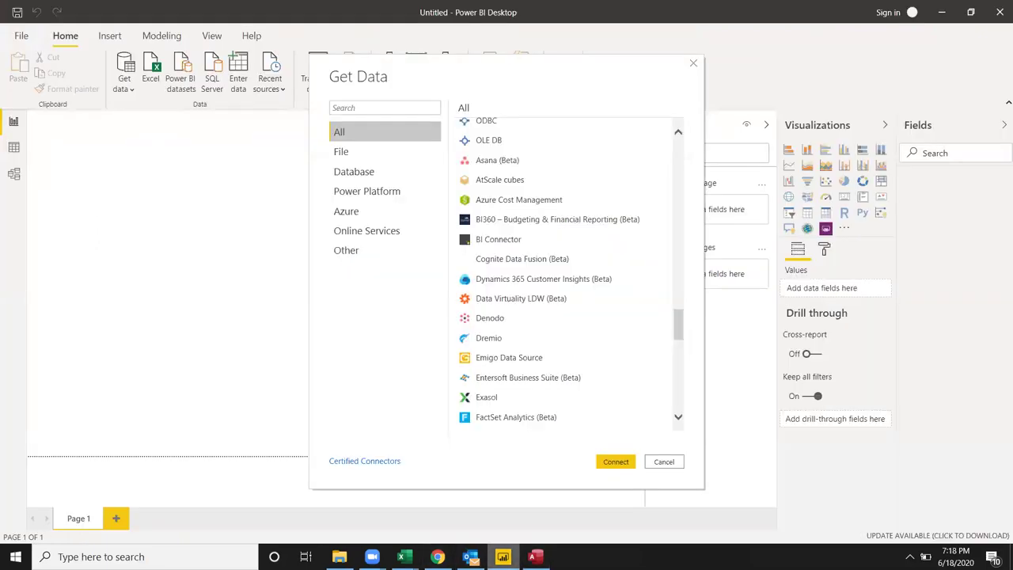
- Scroll through the Get Data All catalogue to browse the database connectors
{"action": "scroll", "coordinate": [558, 384], "scroll_direction": "down", "scroll_amount": 2}
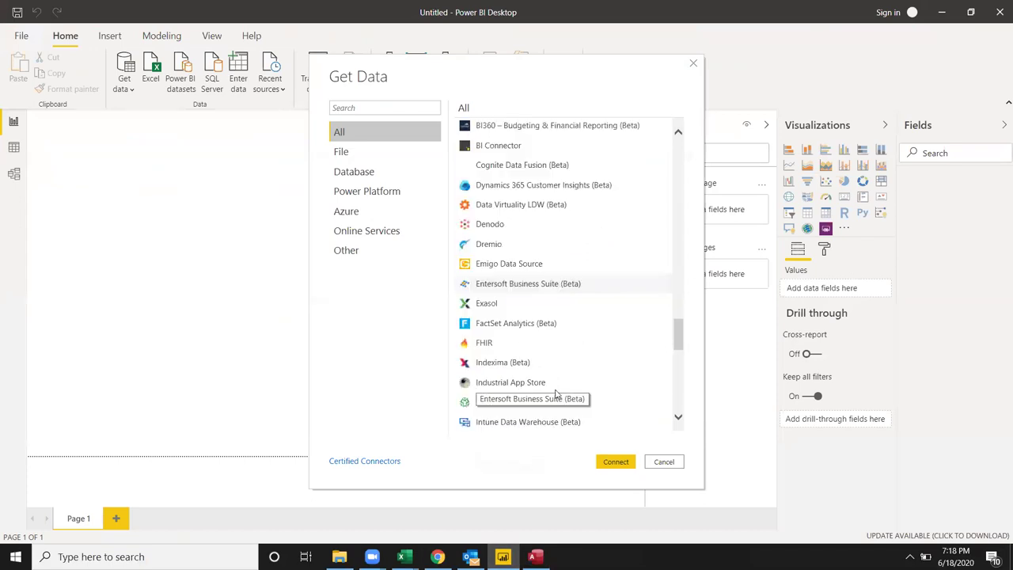
{"action": "scroll", "coordinate": [560, 390], "scroll_direction": "down", "scroll_amount": 3}
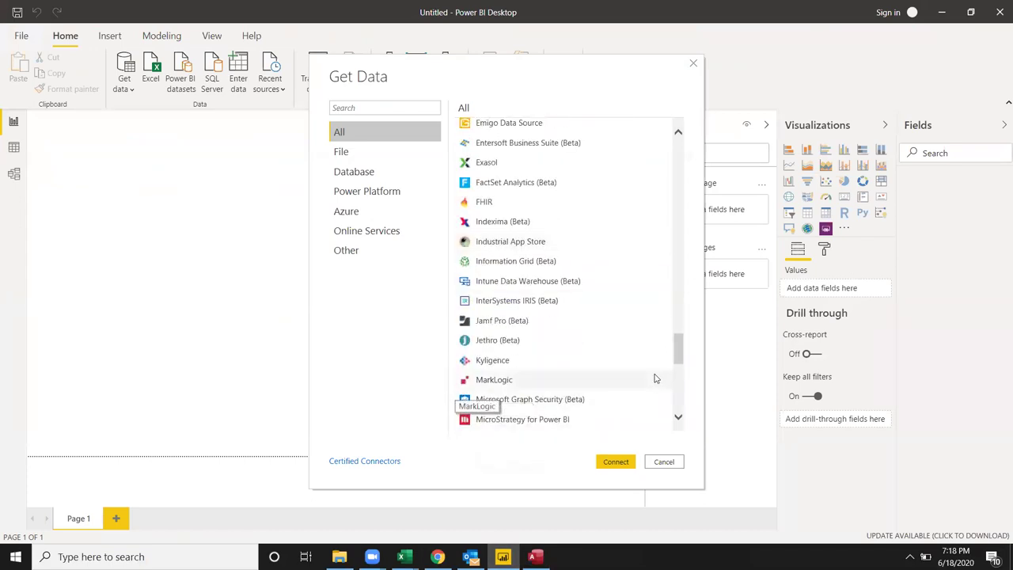
{"action": "scroll", "coordinate": [656, 253], "scroll_direction": "up", "scroll_amount": 10}
{"action": "scroll", "coordinate": [656, 140], "scroll_direction": "up", "scroll_amount": 10}
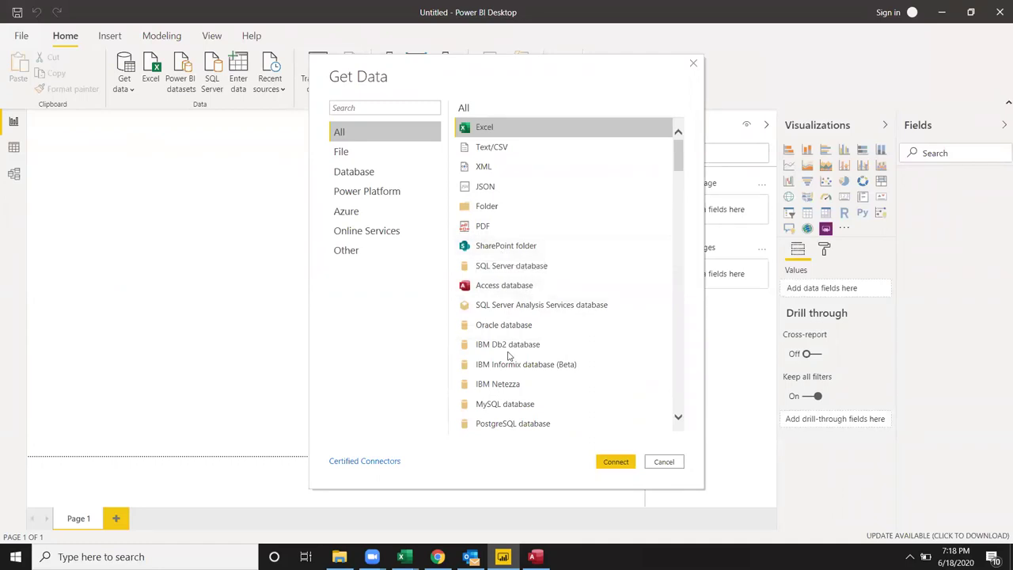
{"action": "scroll", "coordinate": [529, 328], "scroll_direction": "down", "scroll_amount": 2}
{"action": "scroll", "coordinate": [528, 328], "scroll_direction": "down", "scroll_amount": 3}
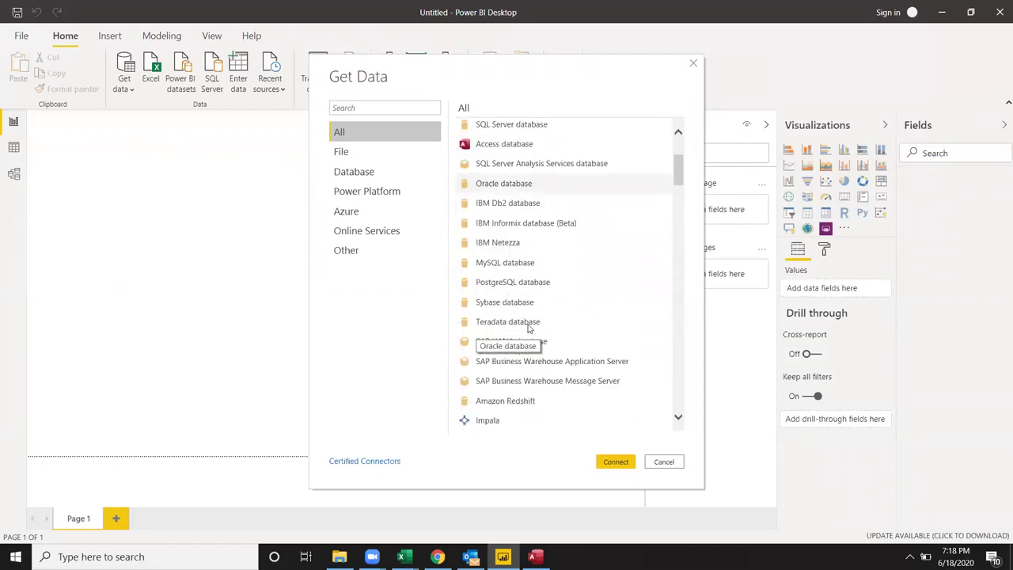
{"action": "scroll", "coordinate": [529, 326], "scroll_direction": "up", "scroll_amount": 2}
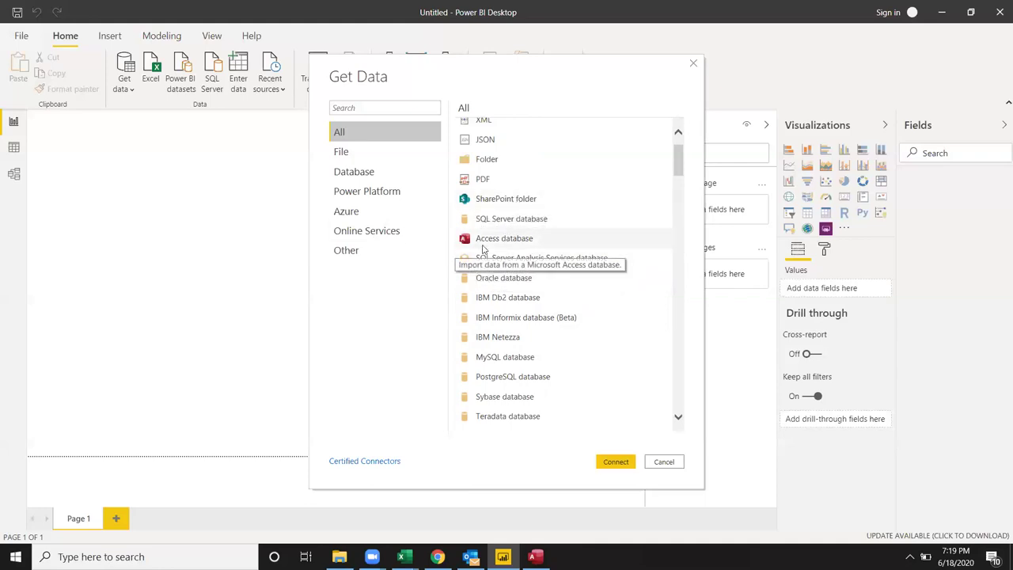
- Search connectors for 'ex', select Microsoft Exchange, and connect to it
{"action": "left_click", "coordinate": [349, 157]}
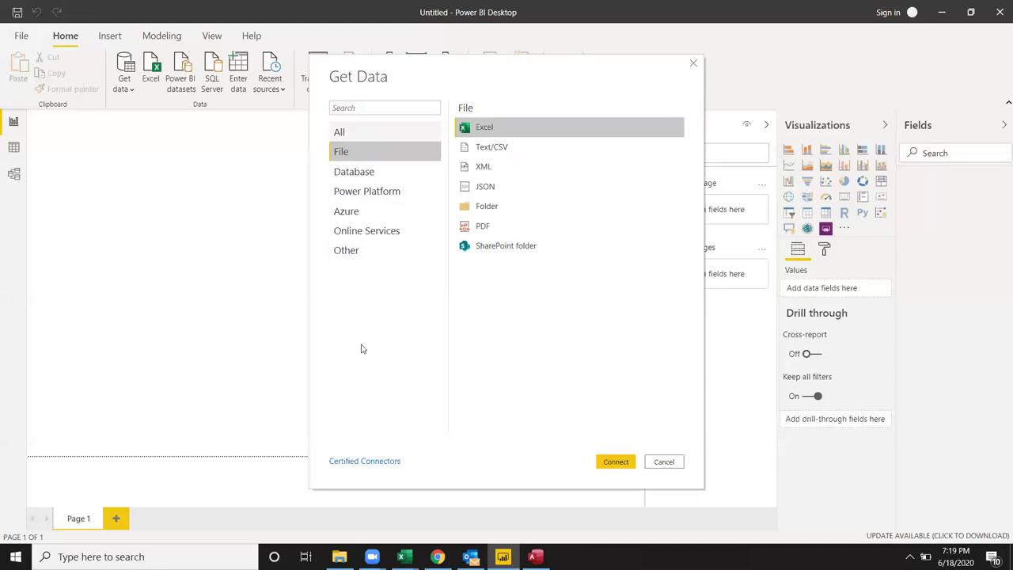
{"action": "left_click", "coordinate": [357, 139]}
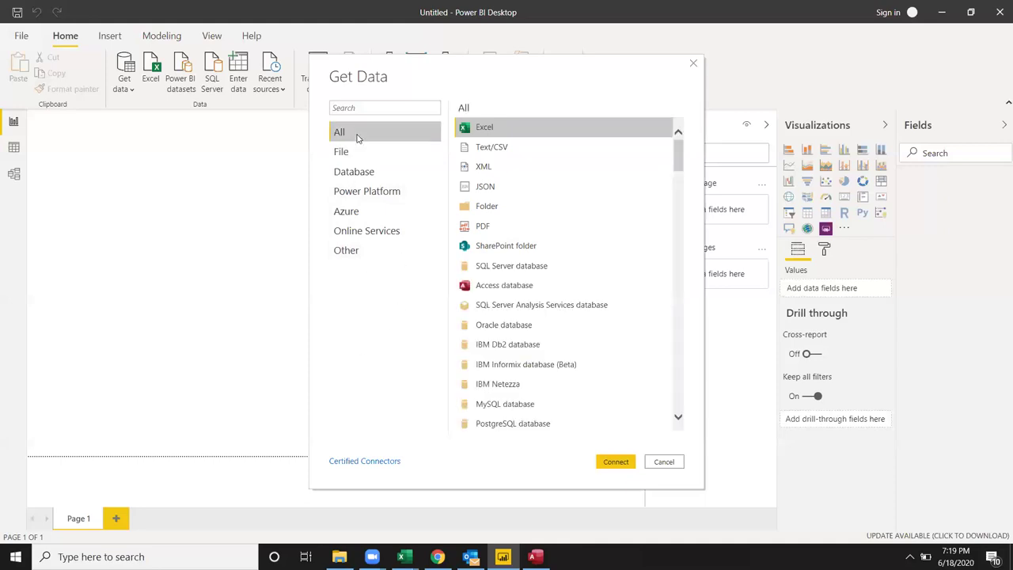
{"action": "left_click", "coordinate": [396, 106]}
{"action": "type", "text": "m"}
{"action": "key", "text": "BackSpace"}
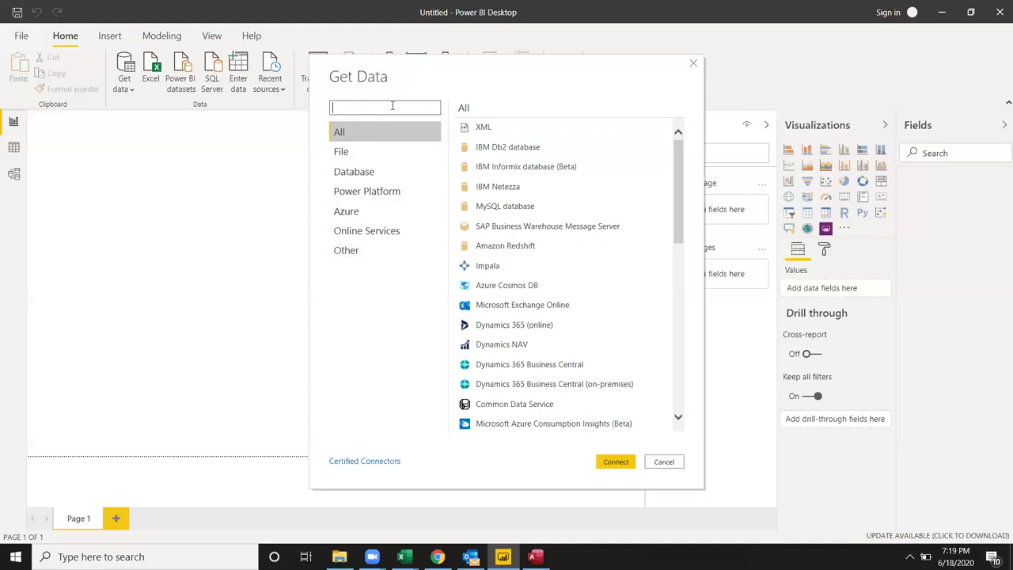
{"action": "type", "text": "ex"}
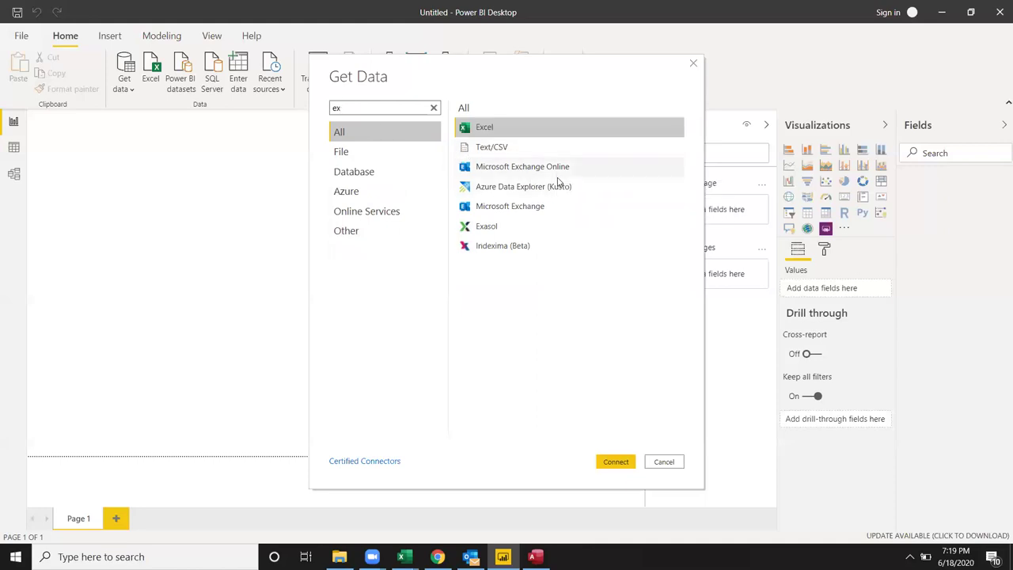
{"action": "left_click", "coordinate": [529, 208]}
{"action": "left_click", "coordinate": [617, 462]}
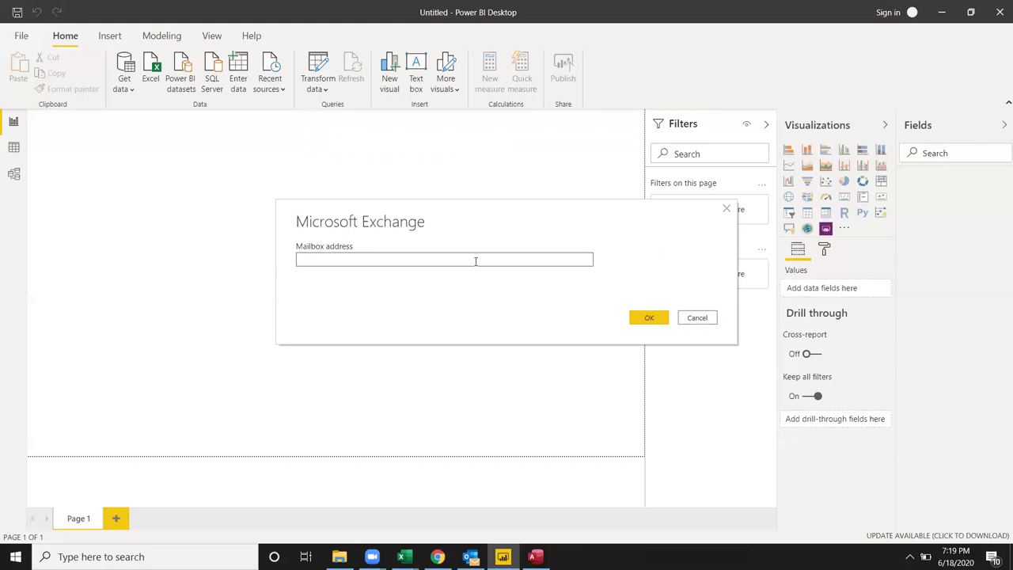
- Enter the Exchange mailbox address and account password, then attempt the connection
{"action": "left_click", "coordinate": [658, 319]}
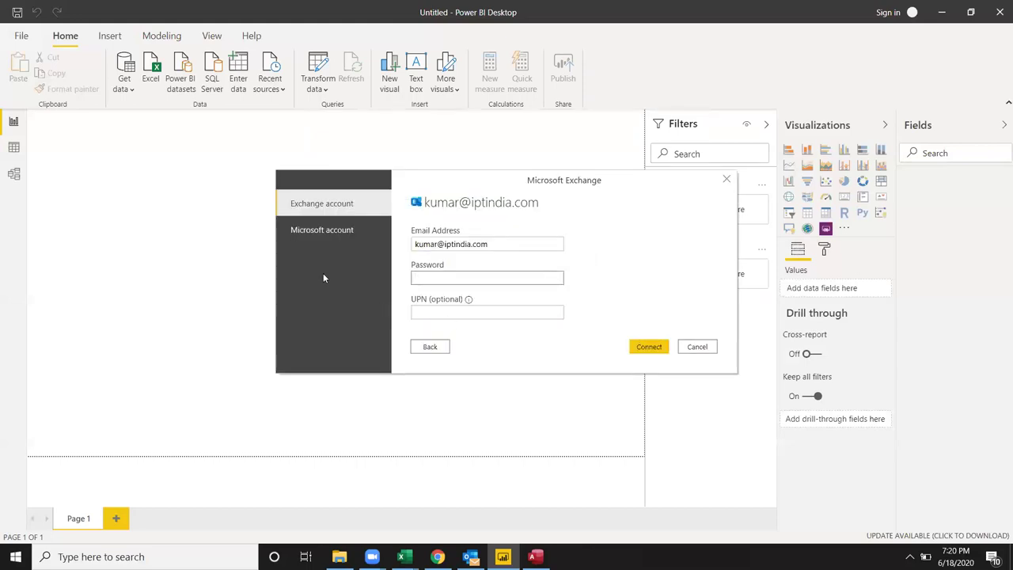
{"action": "left_click", "coordinate": [340, 237]}
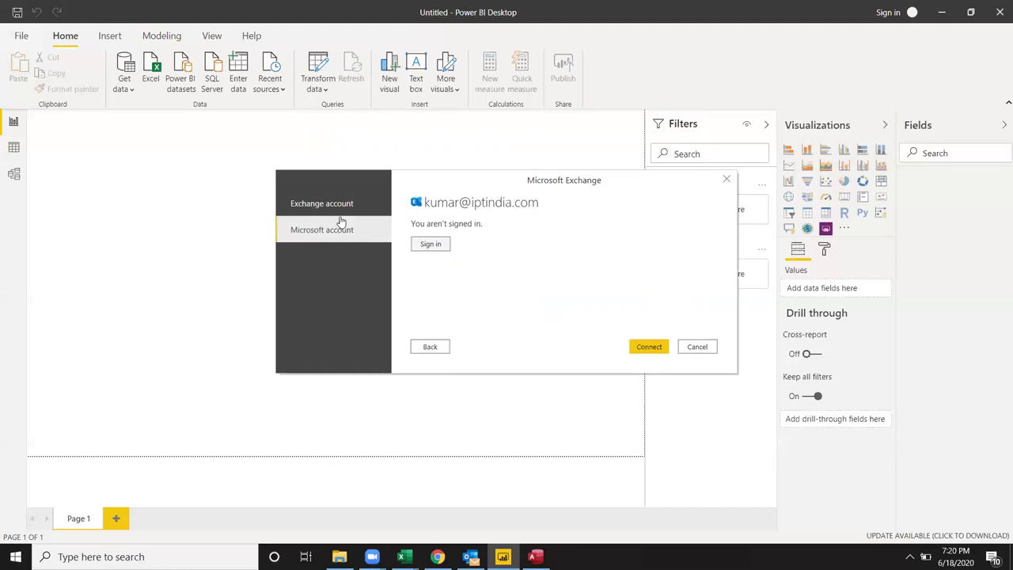
{"action": "left_click", "coordinate": [342, 208]}
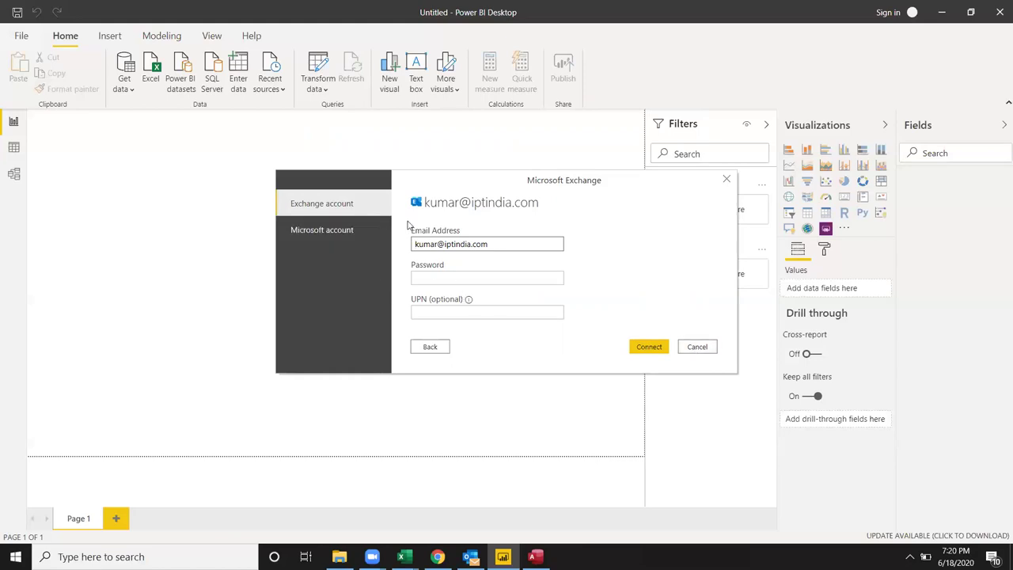
{"action": "left_click", "coordinate": [433, 279]}
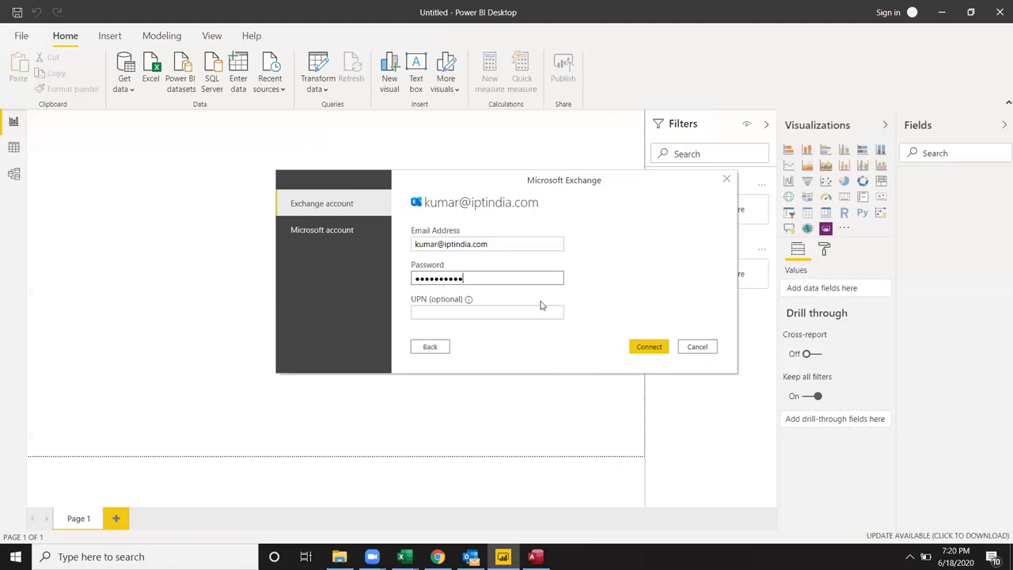
{"action": "left_click", "coordinate": [639, 346]}
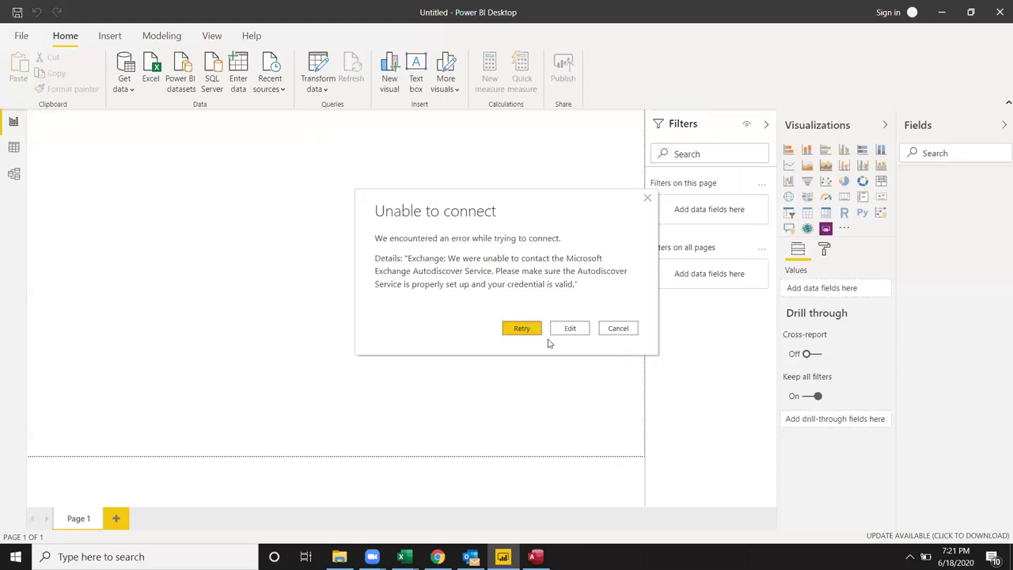
- Retry after the credentials error, close the mailbox prompt, and return to Access
{"action": "left_click", "coordinate": [524, 329]}
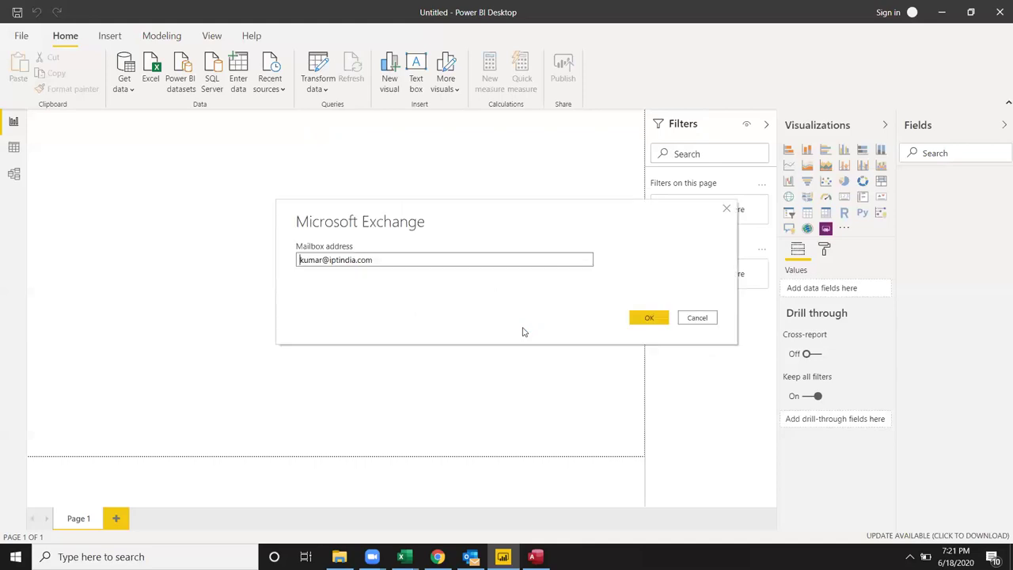
{"action": "left_click", "coordinate": [727, 209]}
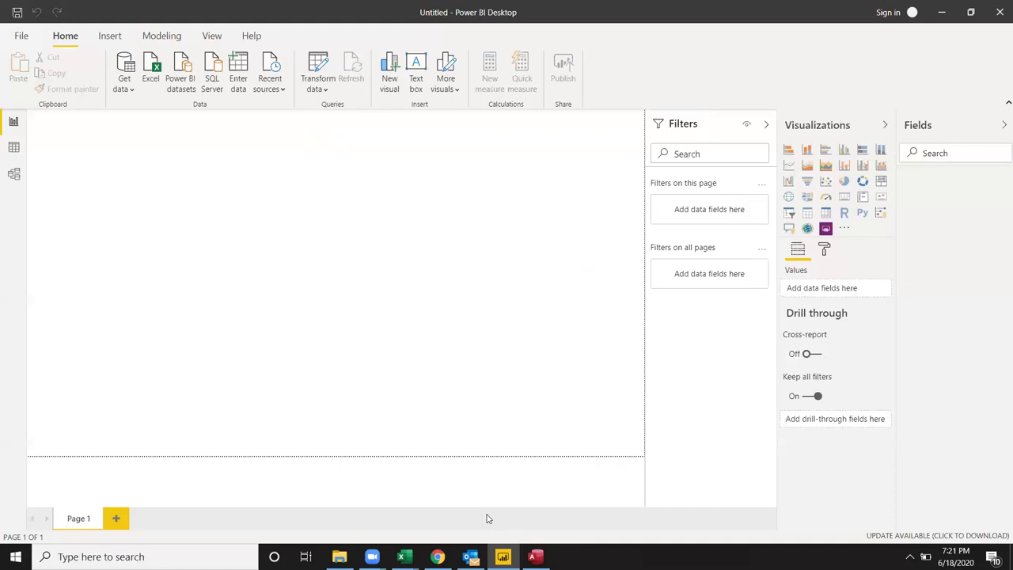
{"action": "mouse_move", "coordinate": [535, 556]}
{"action": "left_click", "coordinate": [495, 448]}
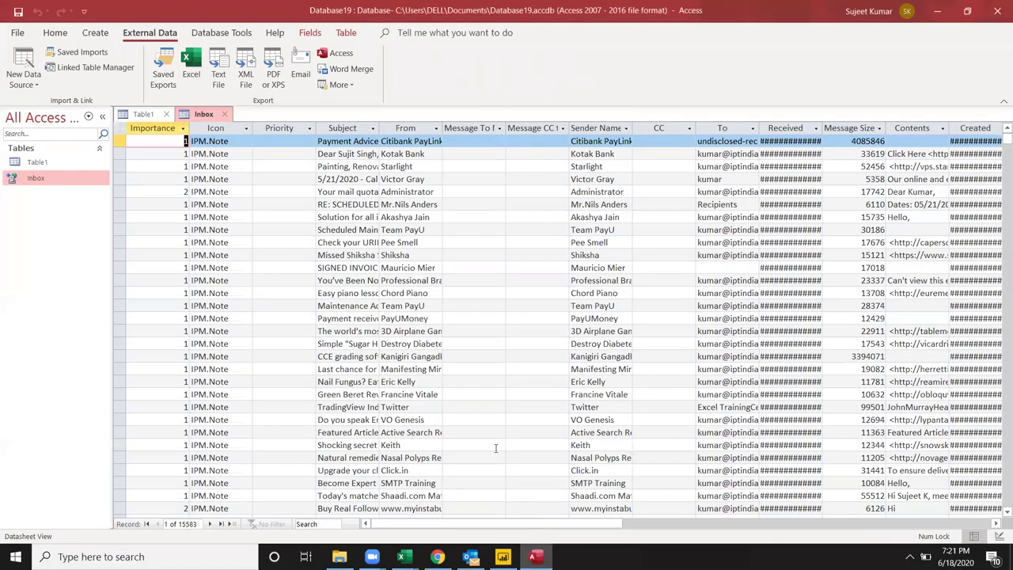
{"action": "left_click", "coordinate": [224, 128]}
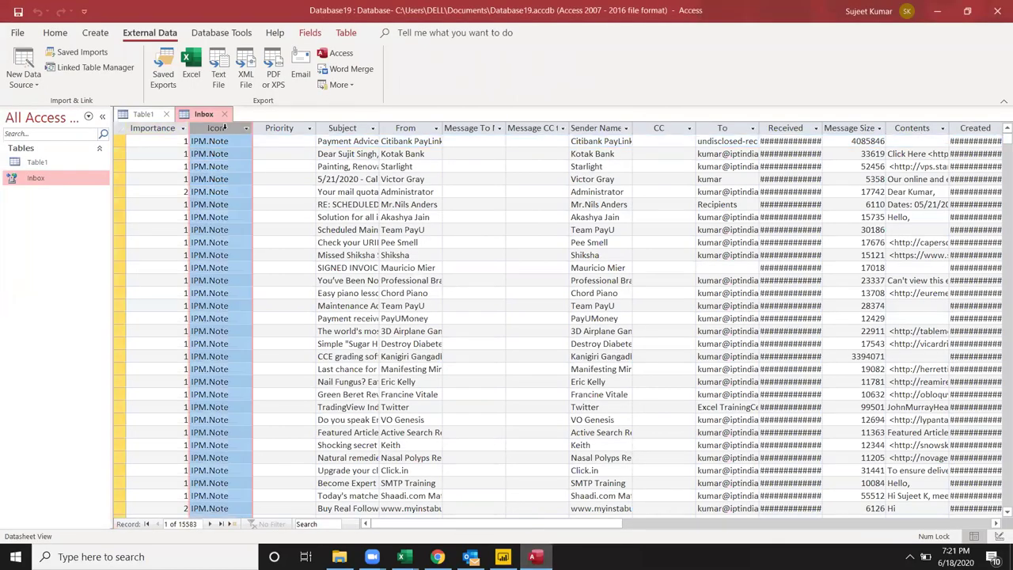
{"action": "left_click_drag", "start_coordinate": [237, 128], "coordinate": [283, 129]}
{"action": "left_click", "coordinate": [342, 129]}
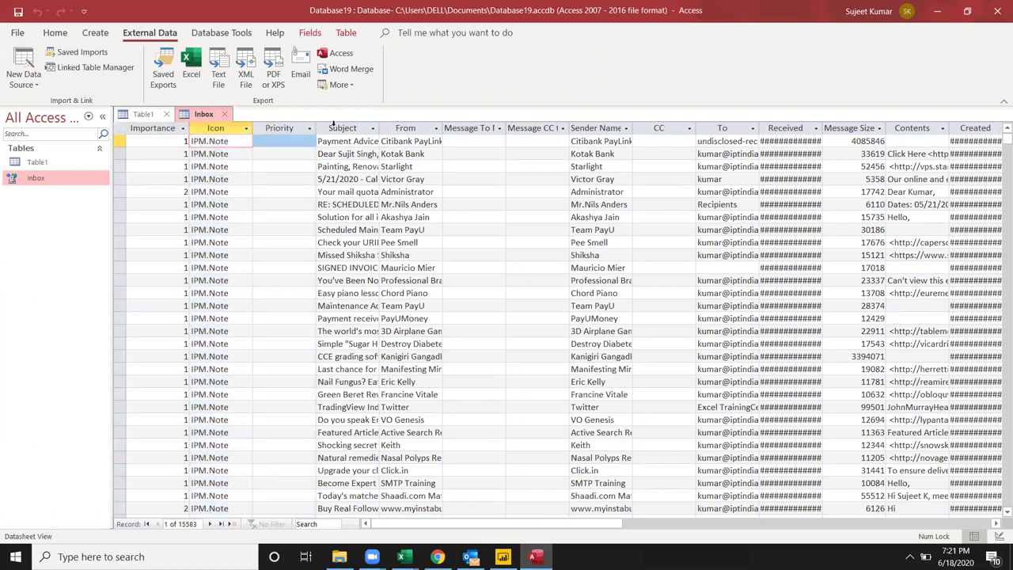
{"action": "left_click", "coordinate": [405, 128]}
{"action": "left_click", "coordinate": [469, 129]}
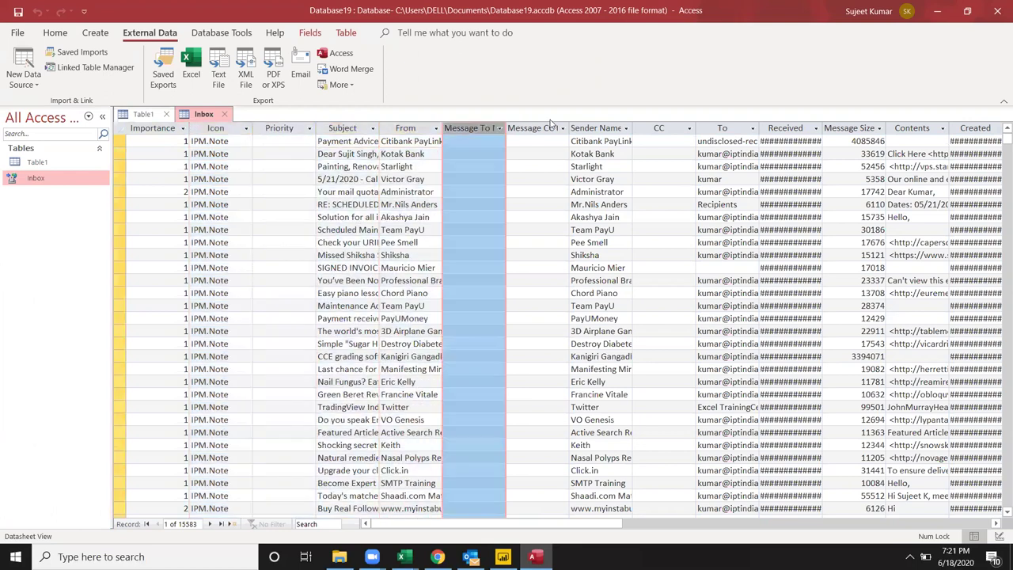
{"action": "left_click", "coordinate": [584, 129]}
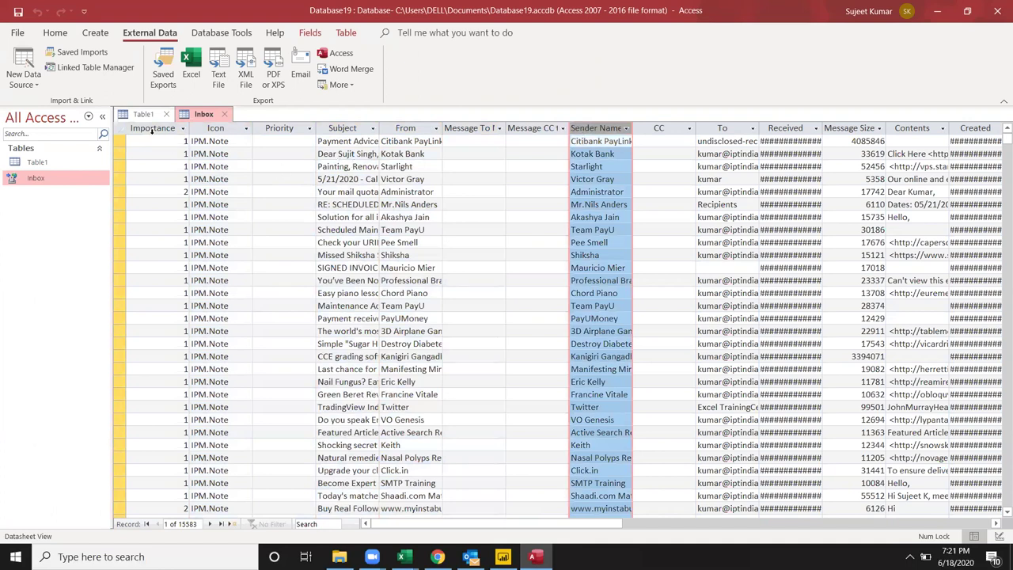
{"action": "left_click", "coordinate": [185, 131]}
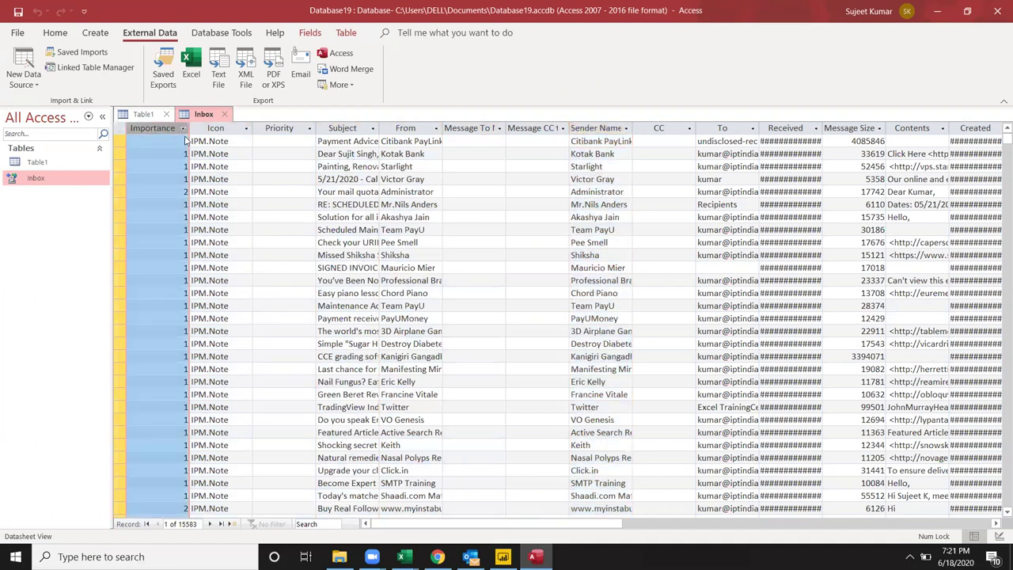
{"action": "left_click", "coordinate": [177, 191]}
{"action": "left_click", "coordinate": [181, 179]}
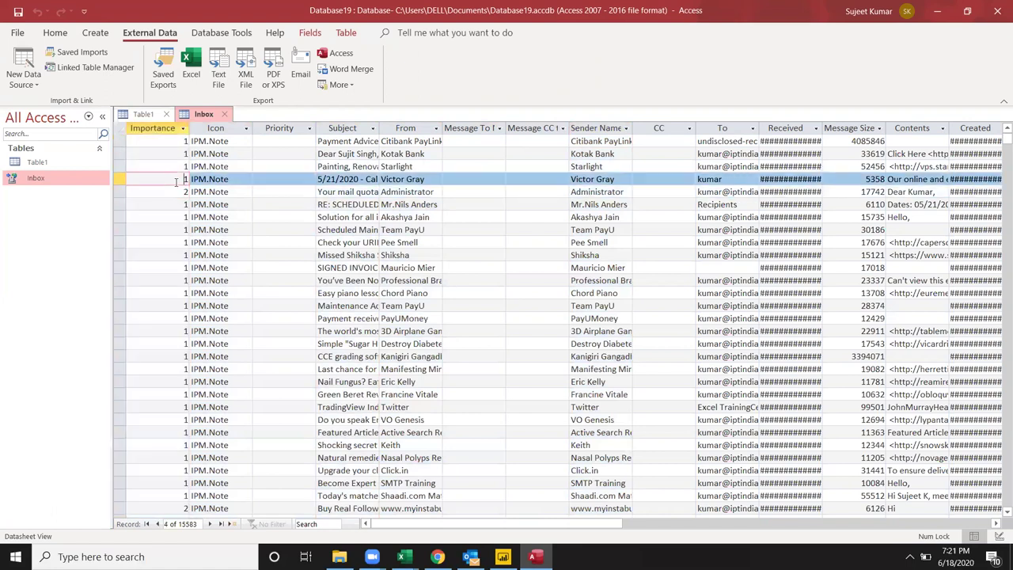
{"action": "left_click", "coordinate": [213, 129]}
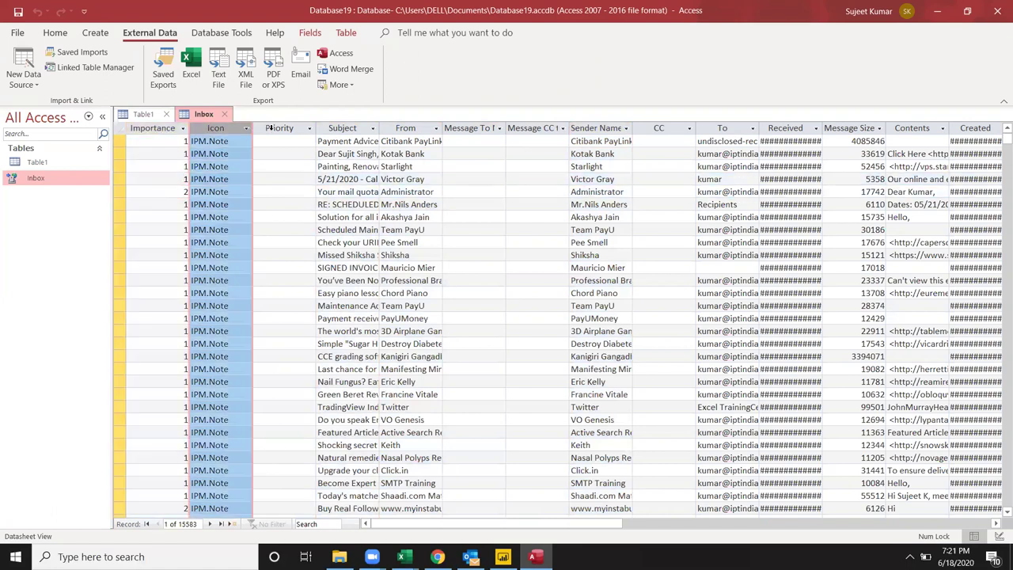
{"action": "left_click", "coordinate": [270, 128]}
{"action": "left_click", "coordinate": [342, 128]}
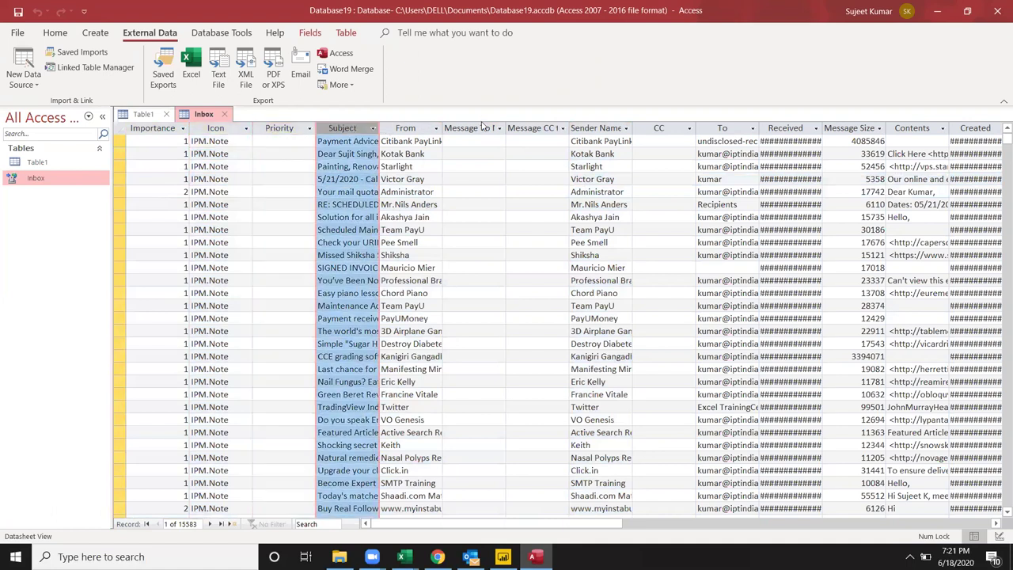
{"action": "left_click", "coordinate": [582, 128]}
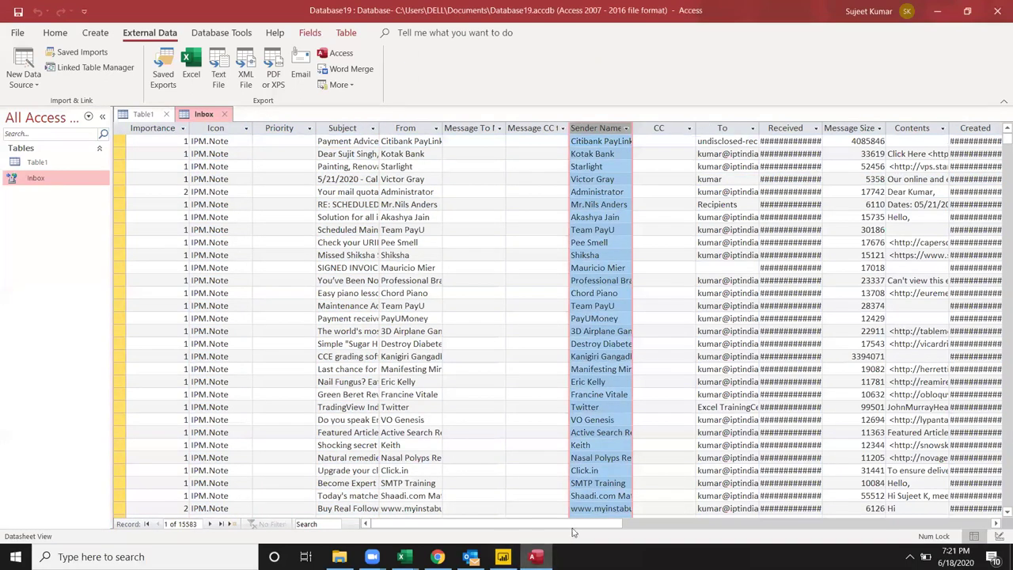
- Widen the Received and Contents columns of the Inbox table to show full values
{"action": "double_click", "coordinate": [822, 128]}
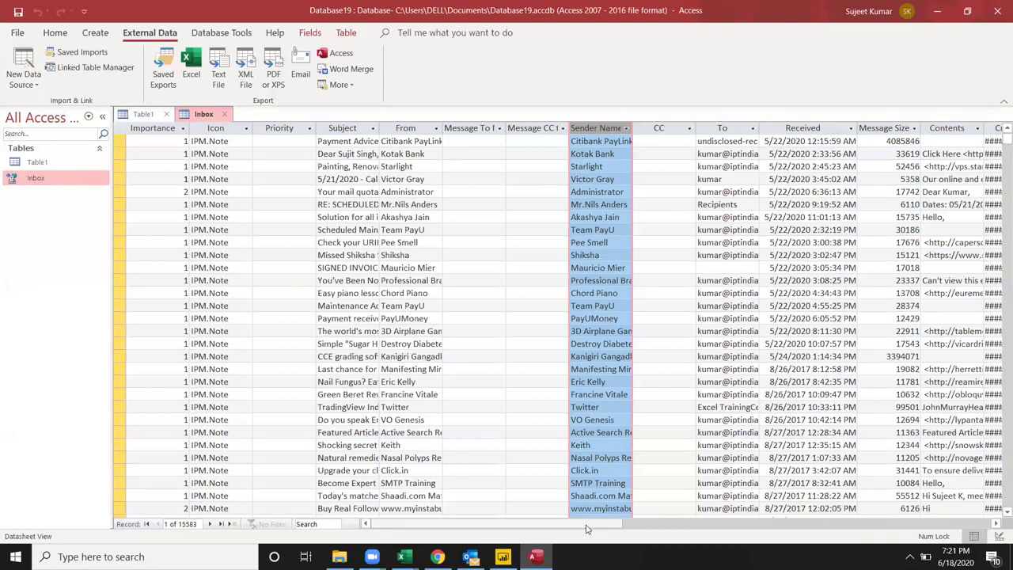
{"action": "left_click_drag", "start_coordinate": [587, 527], "coordinate": [664, 519]}
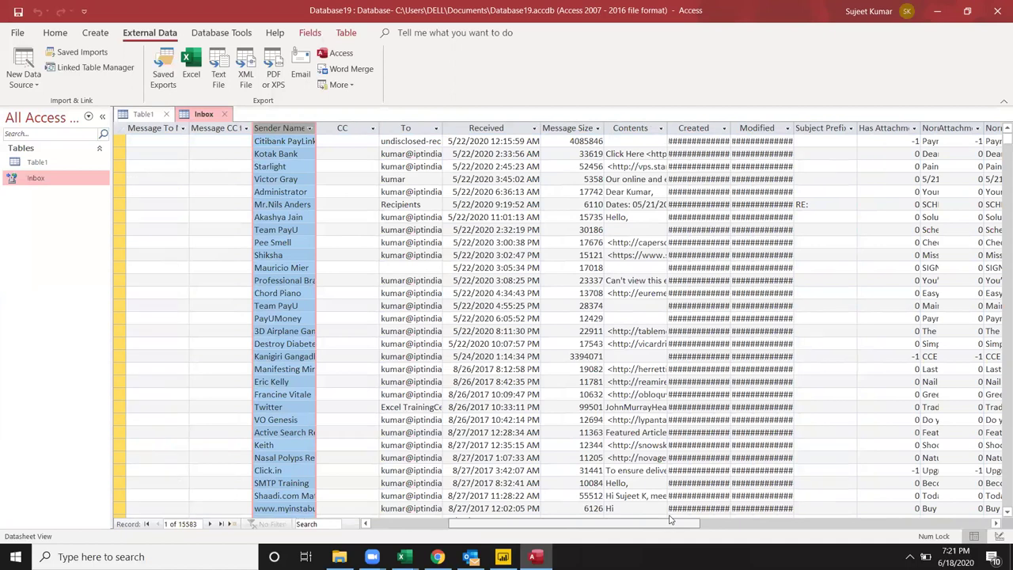
{"action": "left_click_drag", "start_coordinate": [664, 519], "coordinate": [684, 513]}
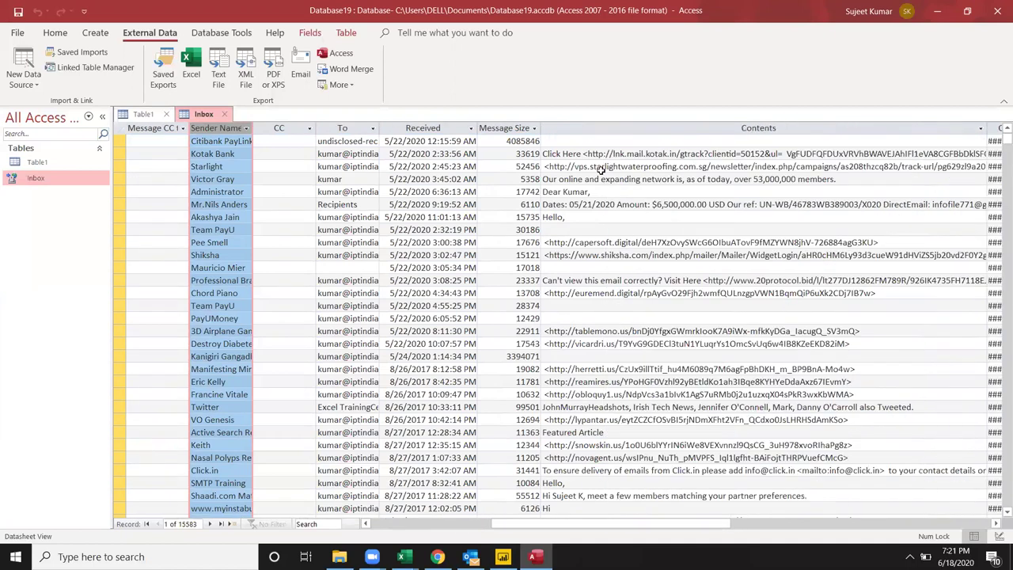
{"action": "left_click", "coordinate": [602, 169]}
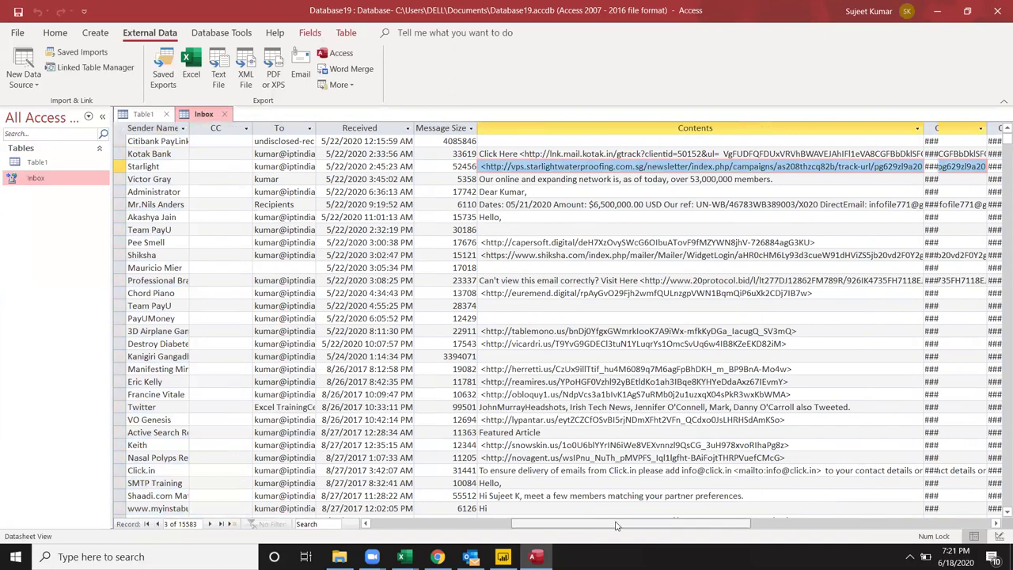
{"action": "left_click_drag", "start_coordinate": [569, 524], "coordinate": [691, 524]}
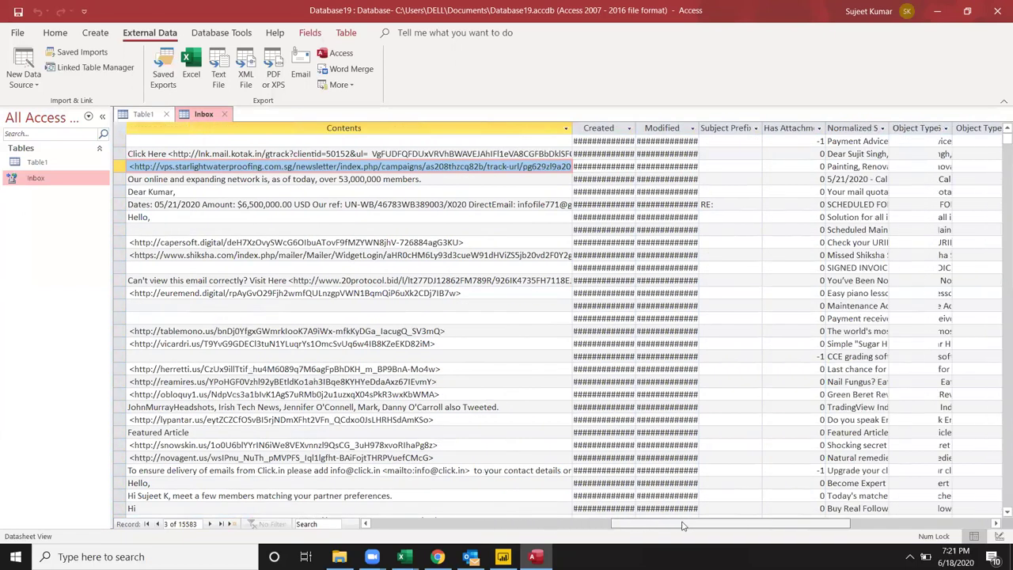
- Autofit the Created column and look over the Modified and Subject Prefix columns
{"action": "double_click", "coordinate": [634, 128]}
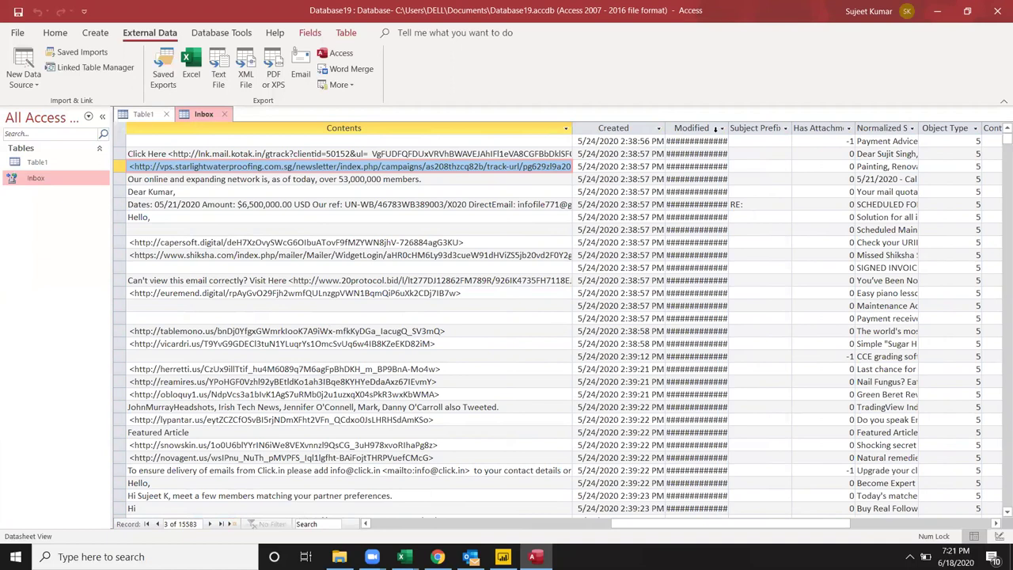
{"action": "left_click", "coordinate": [721, 129]}
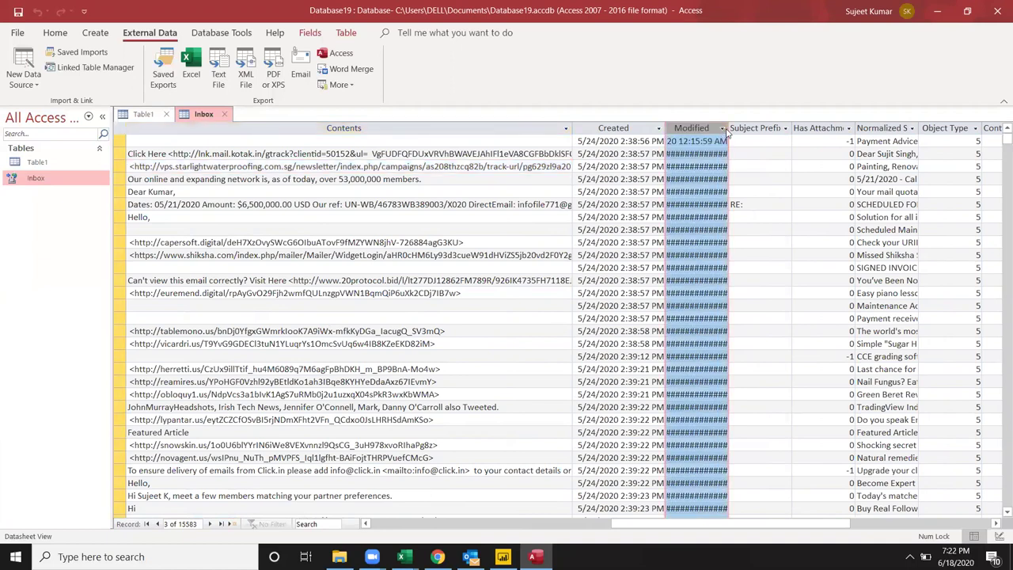
{"action": "left_click", "coordinate": [723, 128]}
{"action": "left_click", "coordinate": [736, 132]}
{"action": "left_click", "coordinate": [751, 130]}
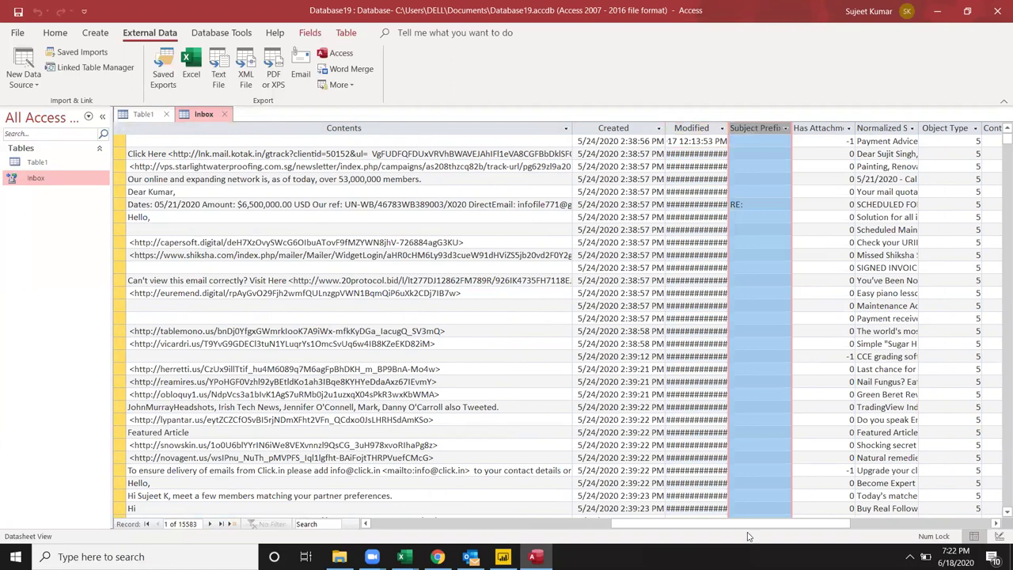
{"action": "left_click_drag", "start_coordinate": [747, 524], "coordinate": [787, 524]}
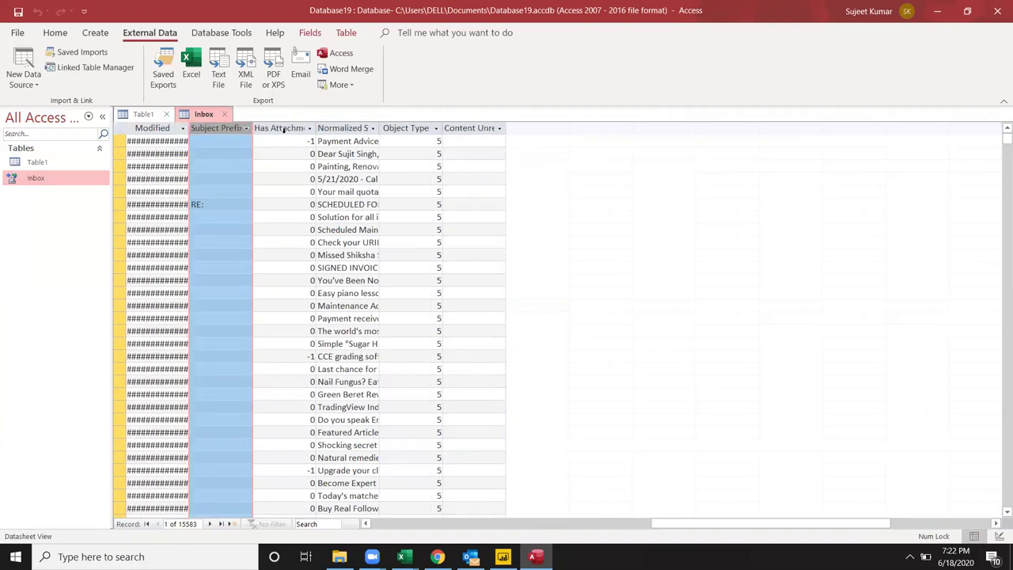
- Browse the Has Attachments values across the first few email records
{"action": "left_click", "coordinate": [283, 129]}
{"action": "left_click", "coordinate": [286, 141]}
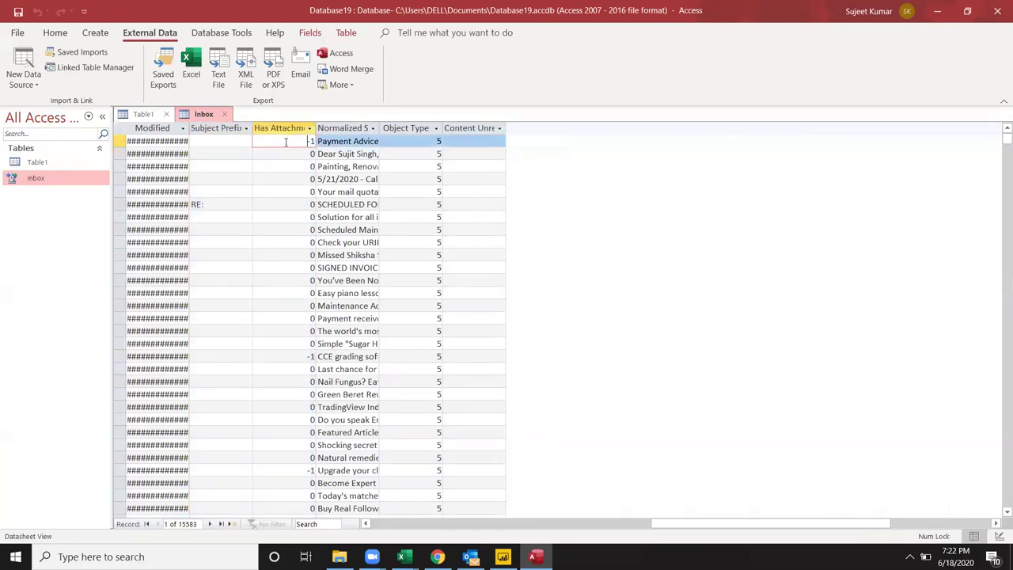
{"action": "left_click", "coordinate": [283, 195]}
{"action": "left_click", "coordinate": [349, 154]}
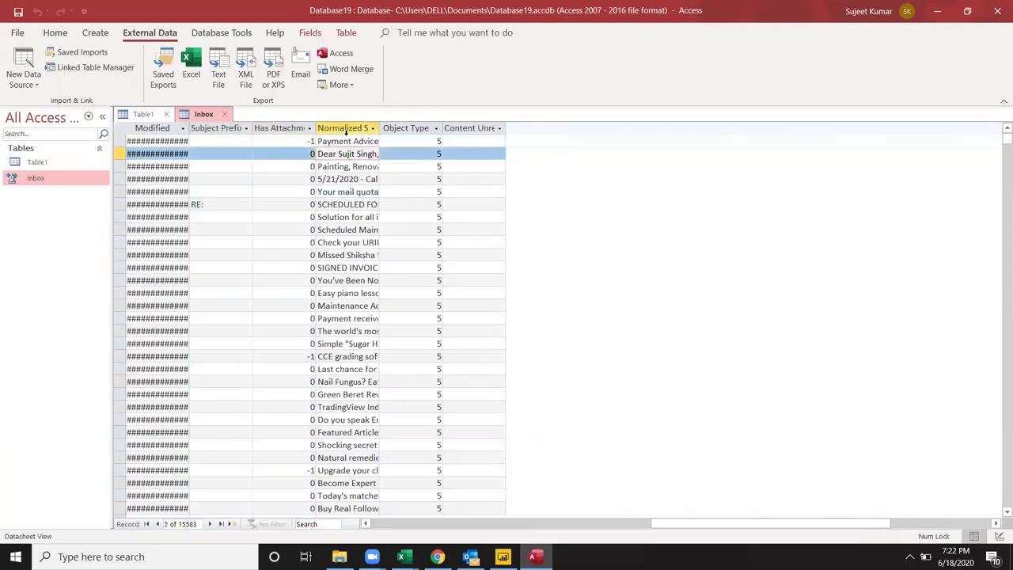
{"action": "left_click", "coordinate": [349, 140]}
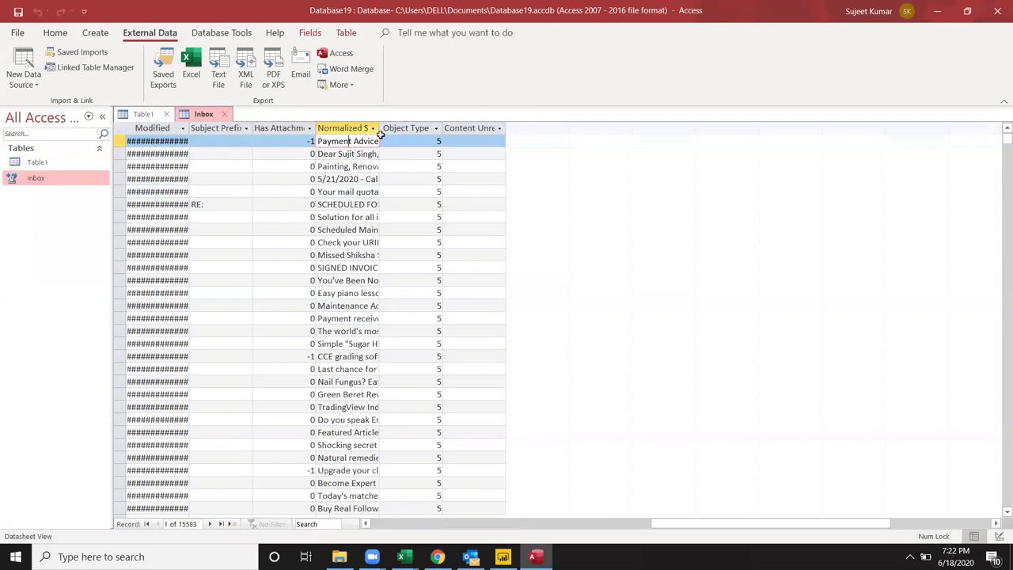
- Autofit Normalized Subject, then close Access and save the Inbox layout changes
{"action": "double_click", "coordinate": [380, 129]}
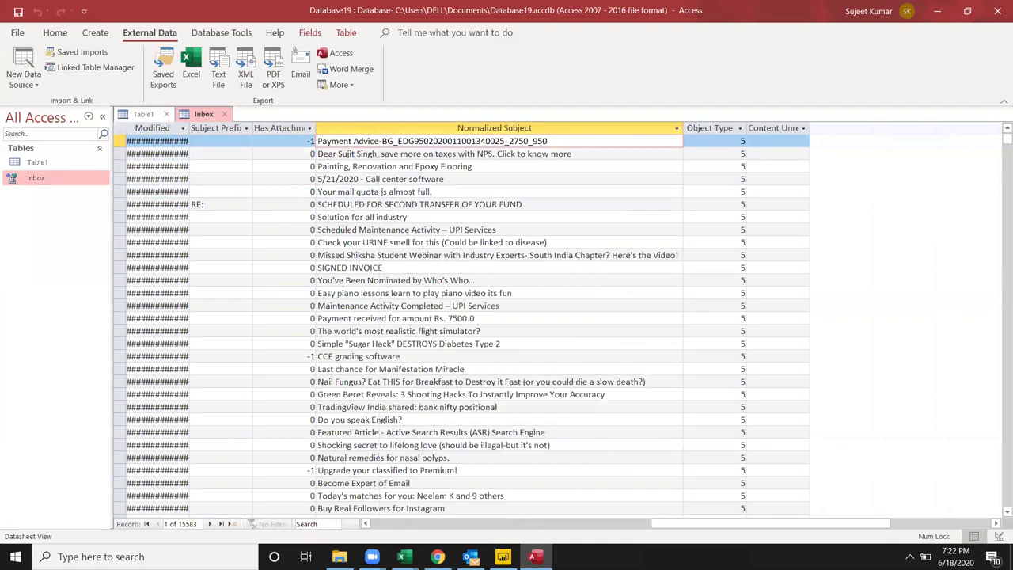
{"action": "left_click", "coordinate": [713, 129]}
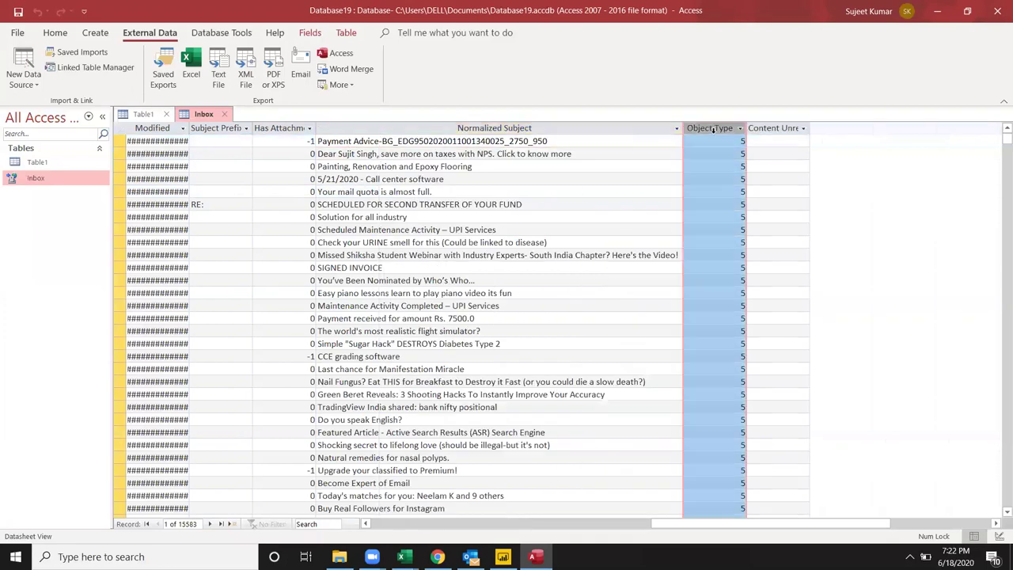
{"action": "left_click", "coordinate": [780, 131]}
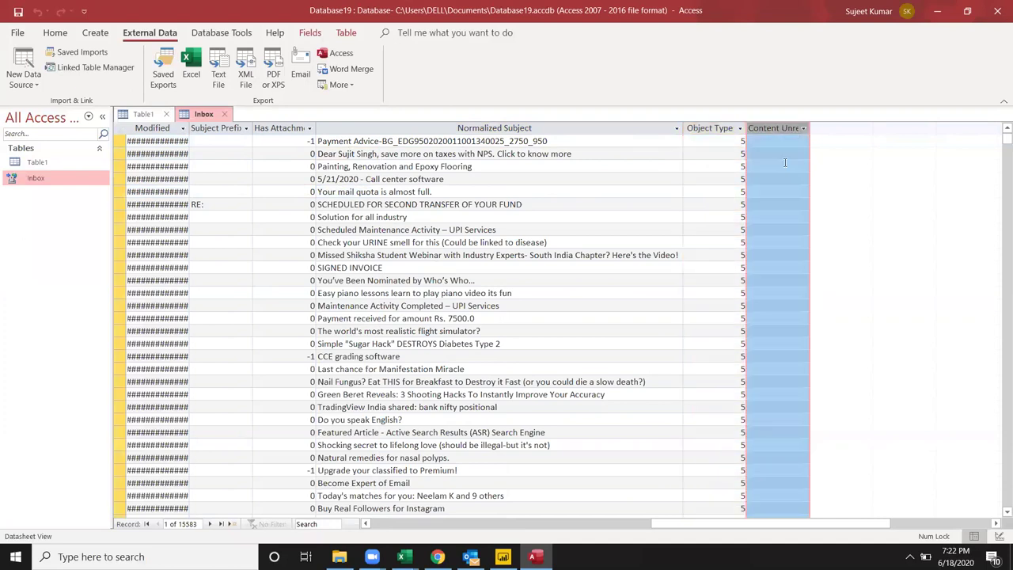
{"action": "left_click_drag", "start_coordinate": [705, 524], "coordinate": [425, 524]}
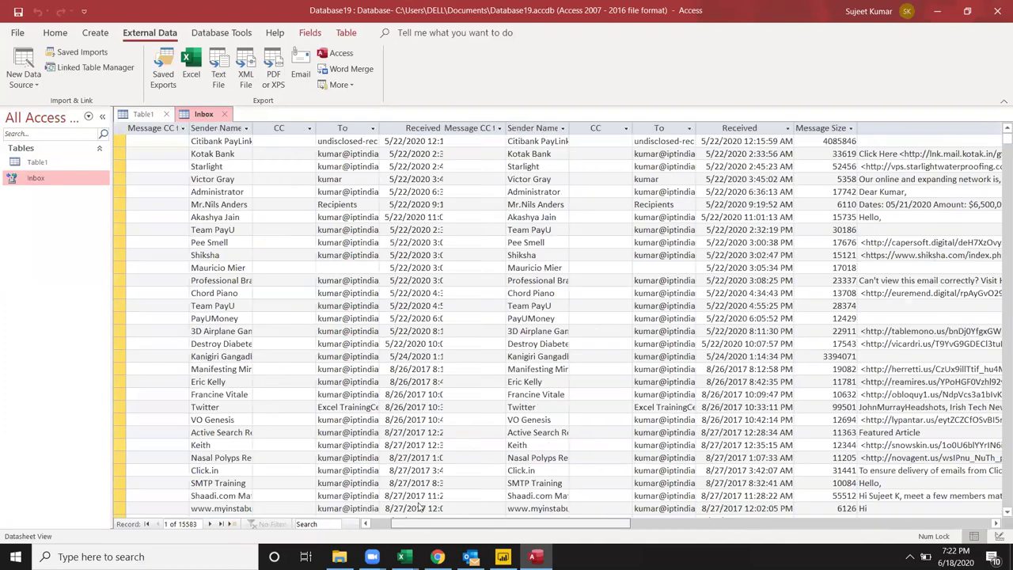
{"action": "left_click", "coordinate": [998, 10]}
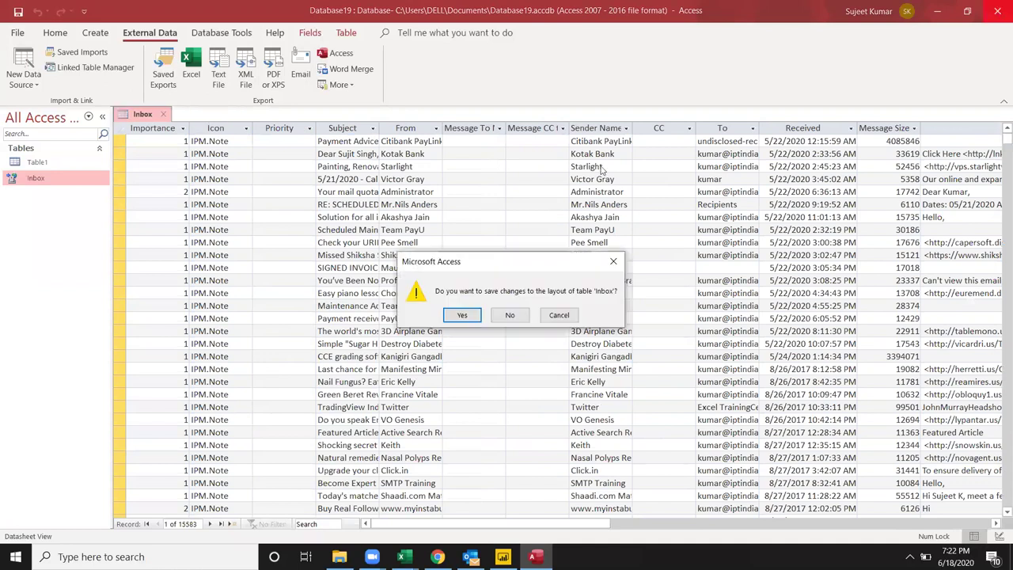
{"action": "left_click", "coordinate": [459, 314]}
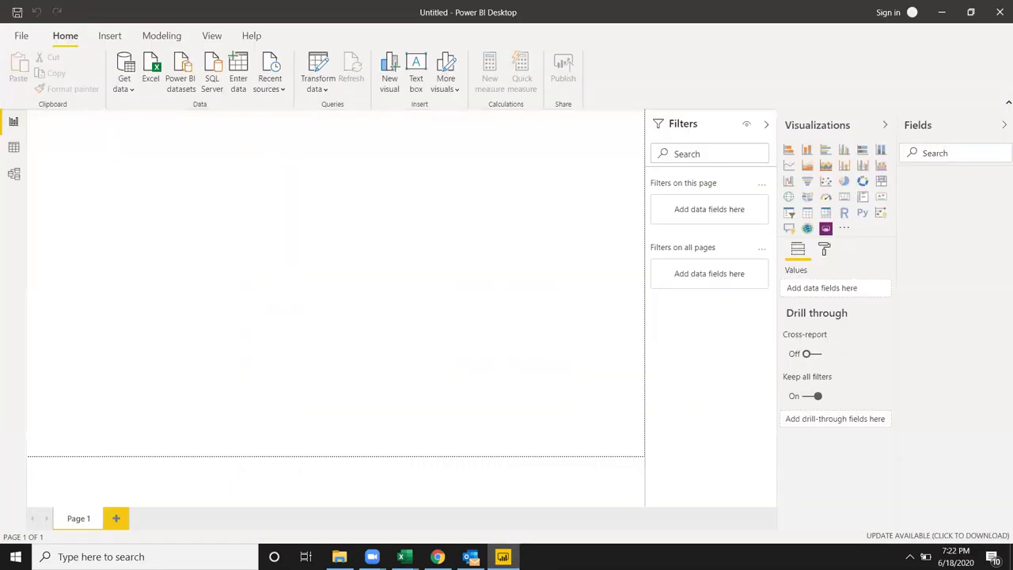
- Choose the Access database connector from the Database category of Get data
{"action": "left_click", "coordinate": [124, 83]}
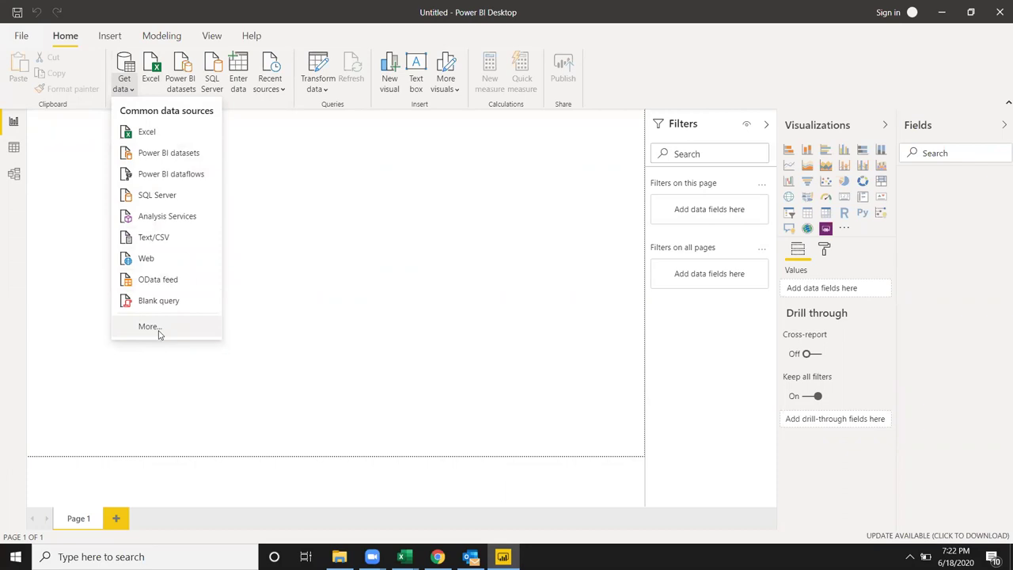
{"action": "left_click", "coordinate": [157, 332]}
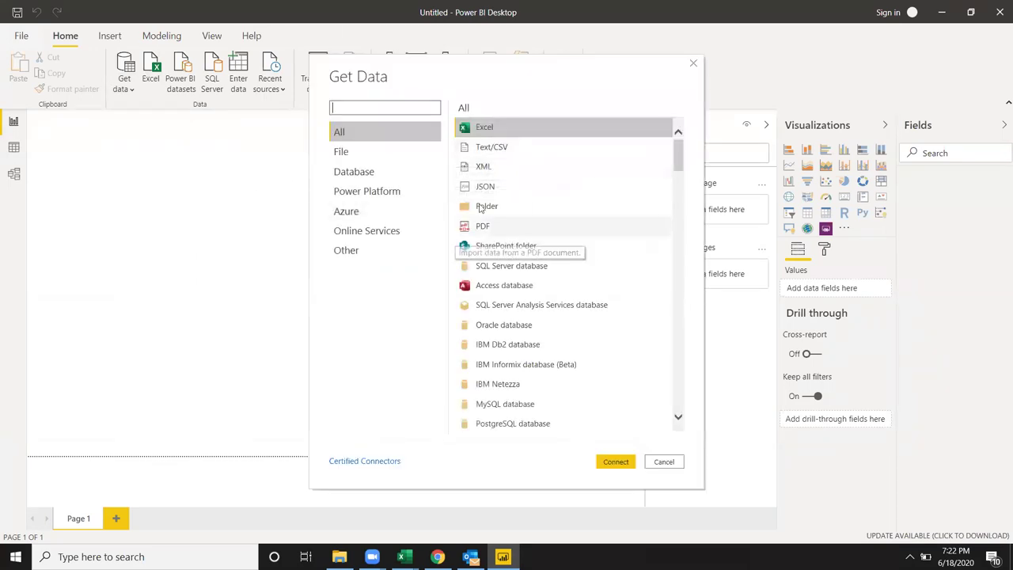
{"action": "left_click", "coordinate": [361, 178]}
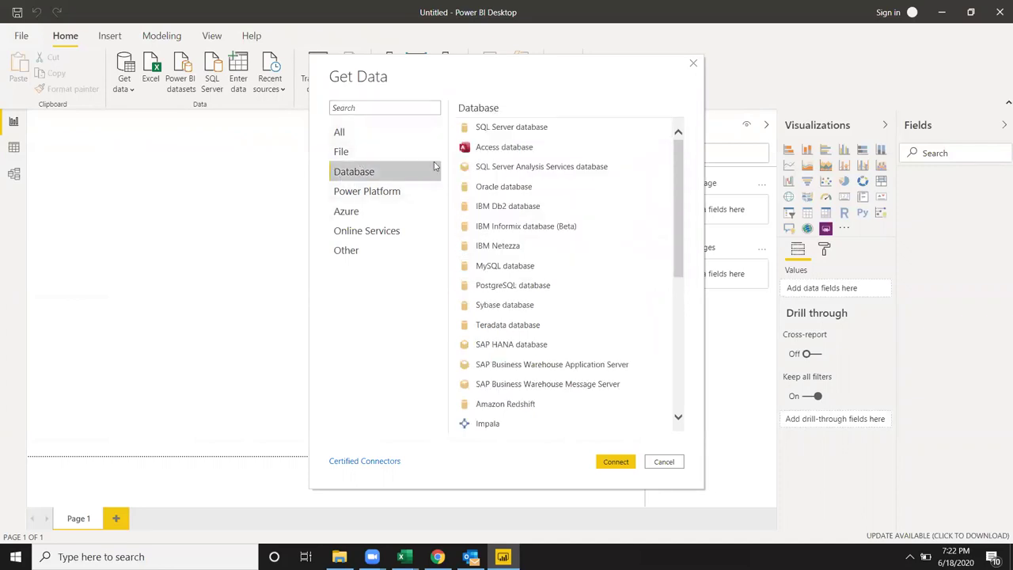
{"action": "left_click", "coordinate": [488, 150]}
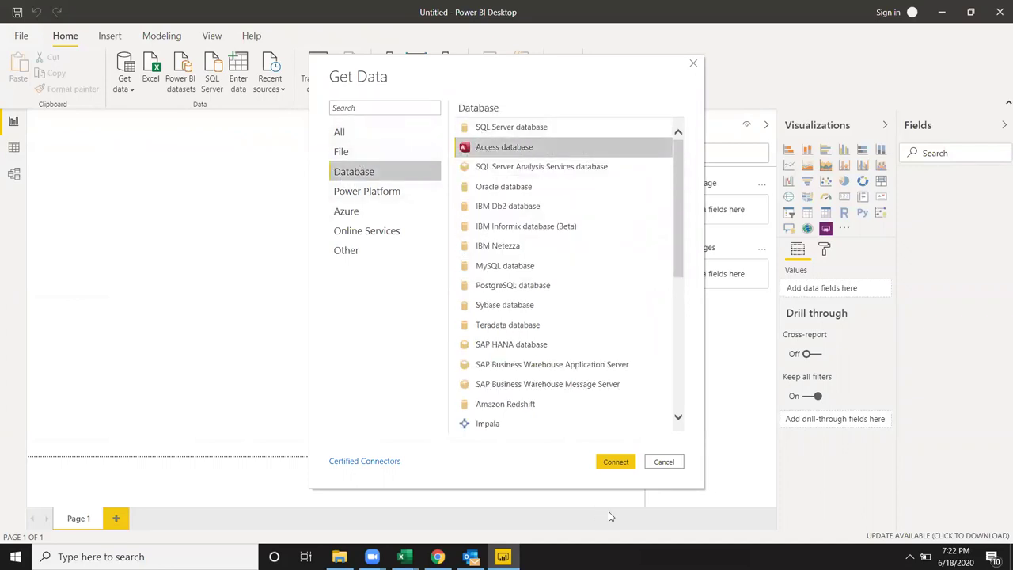
{"action": "left_click", "coordinate": [616, 463]}
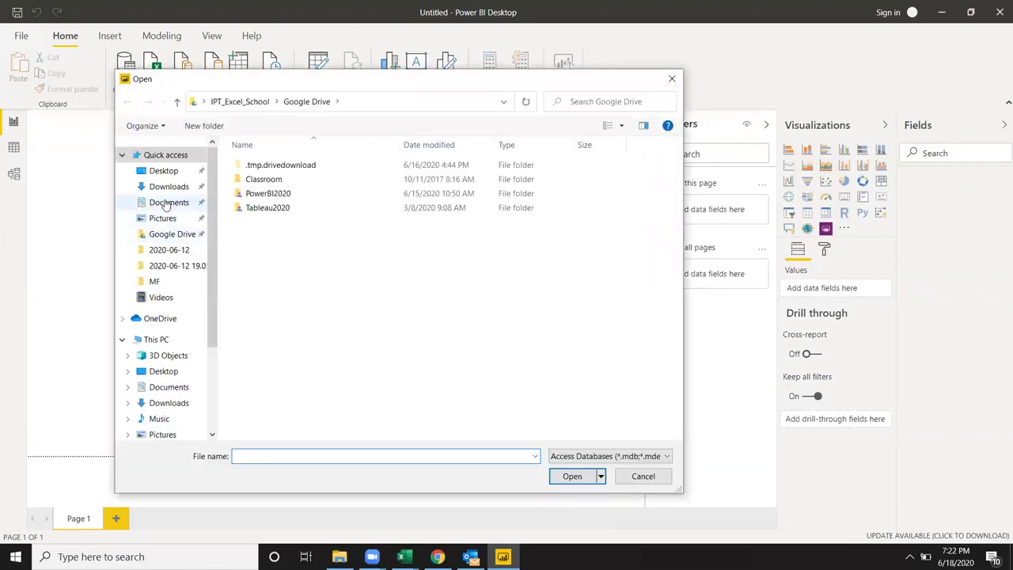
- Open Database19.accdb from the Documents folder as the data source
{"action": "left_click", "coordinate": [168, 188]}
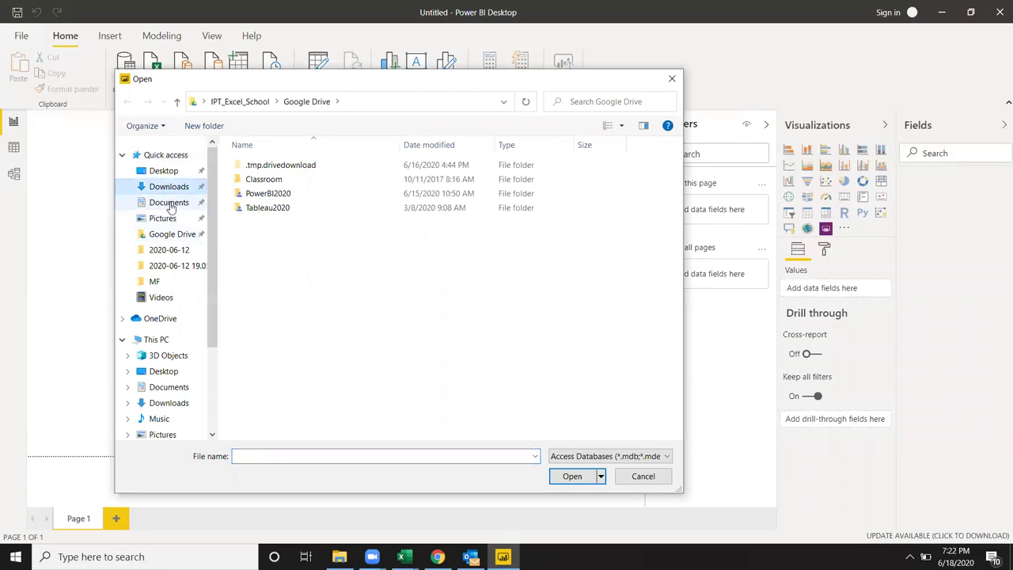
{"action": "left_click", "coordinate": [170, 204]}
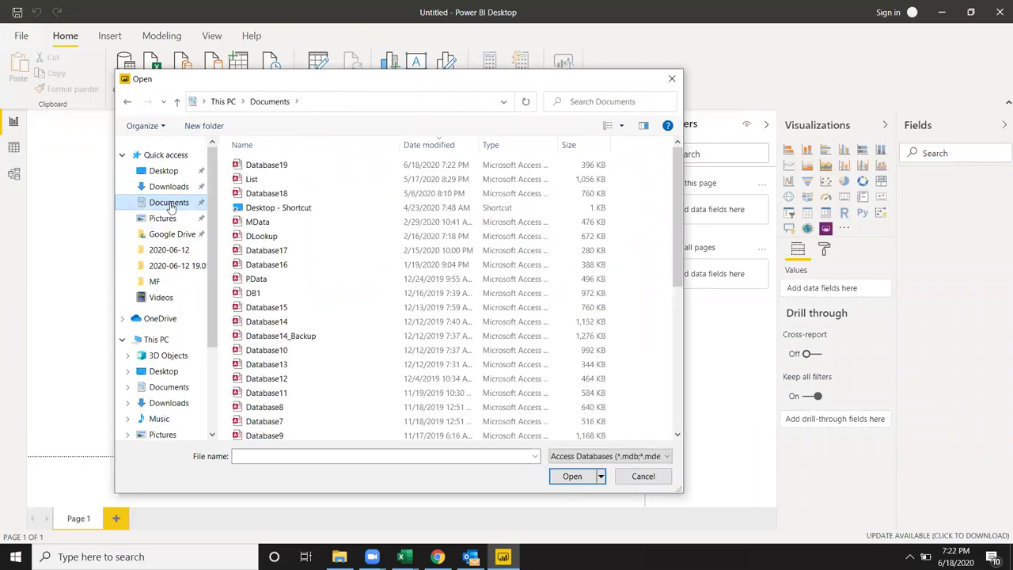
{"action": "left_click", "coordinate": [280, 165]}
{"action": "left_click", "coordinate": [578, 478]}
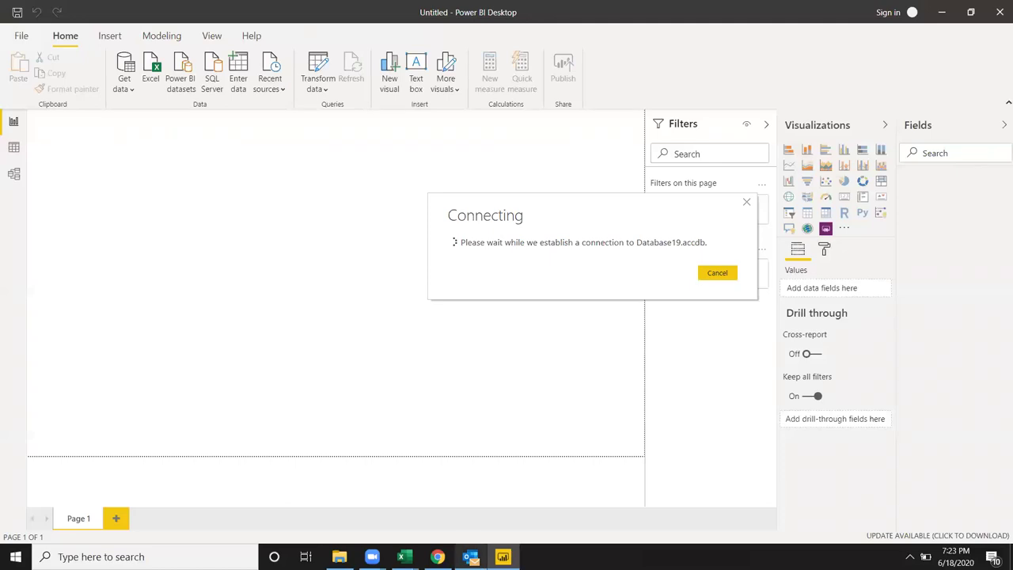
- Tick the Inbox table in Navigator and load it into Power Query Editor via Transform Data
{"action": "mouse_move", "coordinate": [470, 557]}
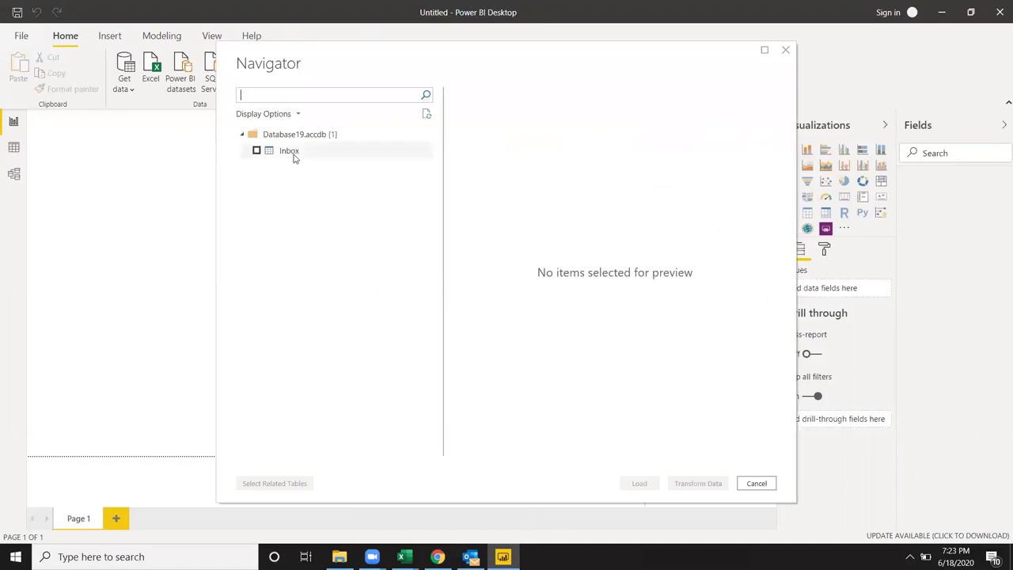
{"action": "left_click", "coordinate": [254, 152]}
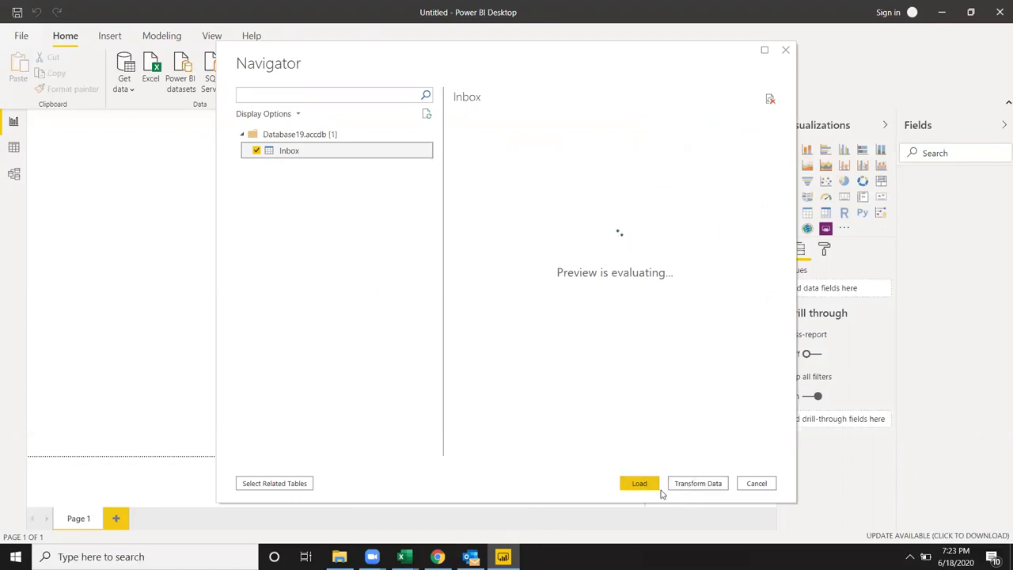
{"action": "left_click", "coordinate": [696, 484]}
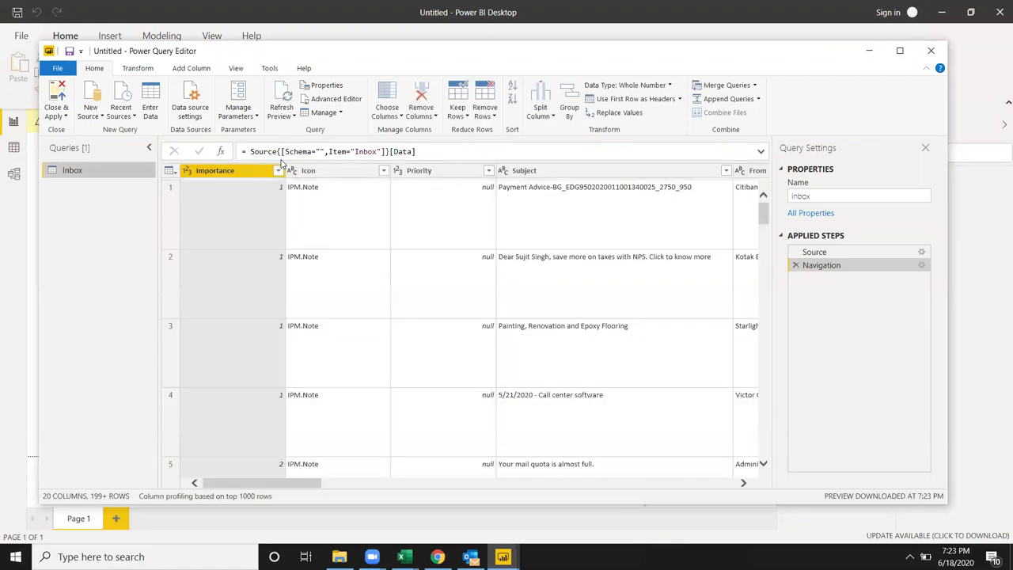
- Remove the Importance column, then delete the resulting Removed Columns step
{"action": "right_click", "coordinate": [248, 171]}
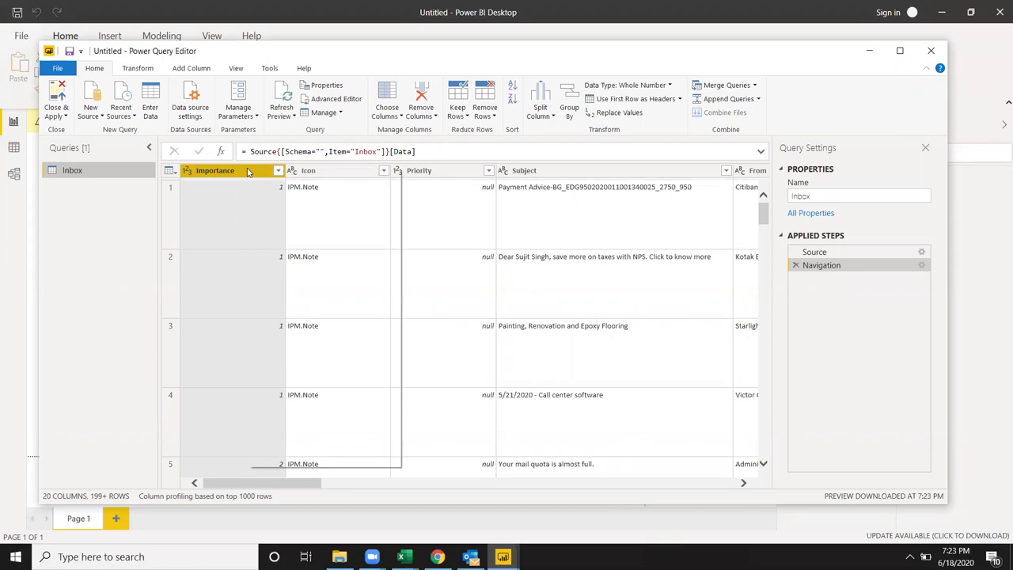
{"action": "left_click", "coordinate": [283, 193]}
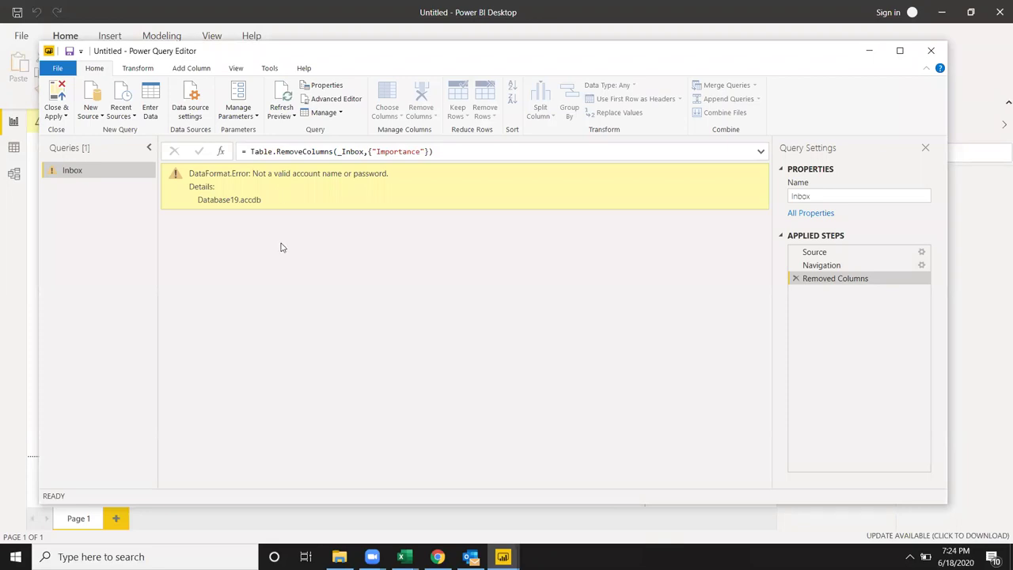
{"action": "left_click", "coordinate": [796, 279]}
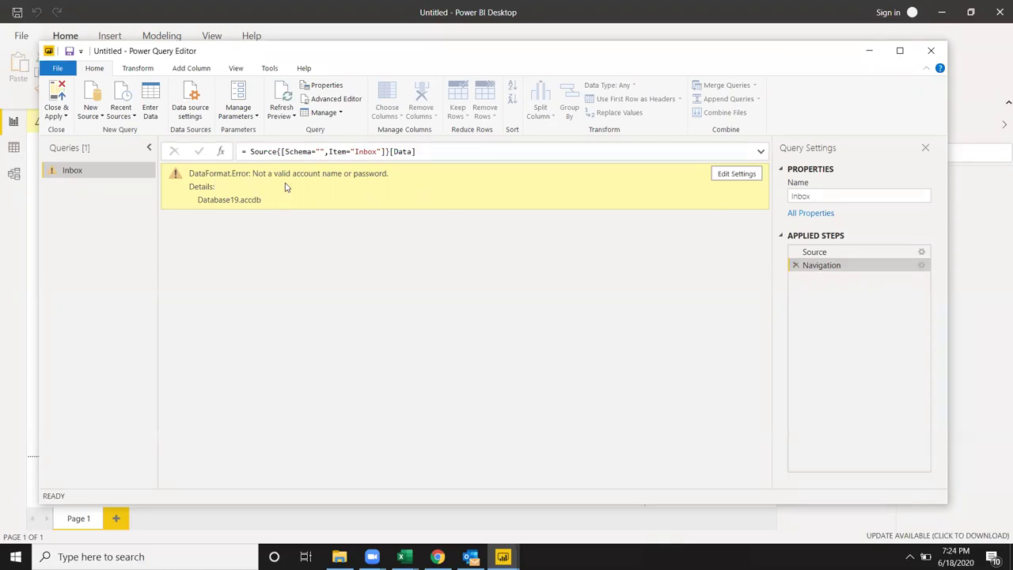
- Inspect the invalid account name or password error, then delete the Navigation step
{"action": "left_click", "coordinate": [749, 175]}
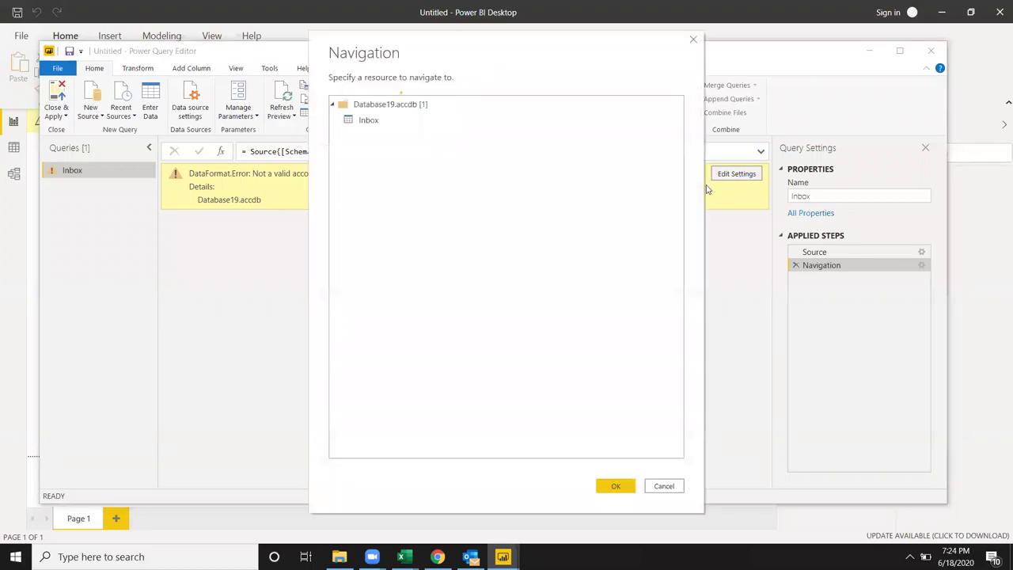
{"action": "left_click", "coordinate": [372, 139]}
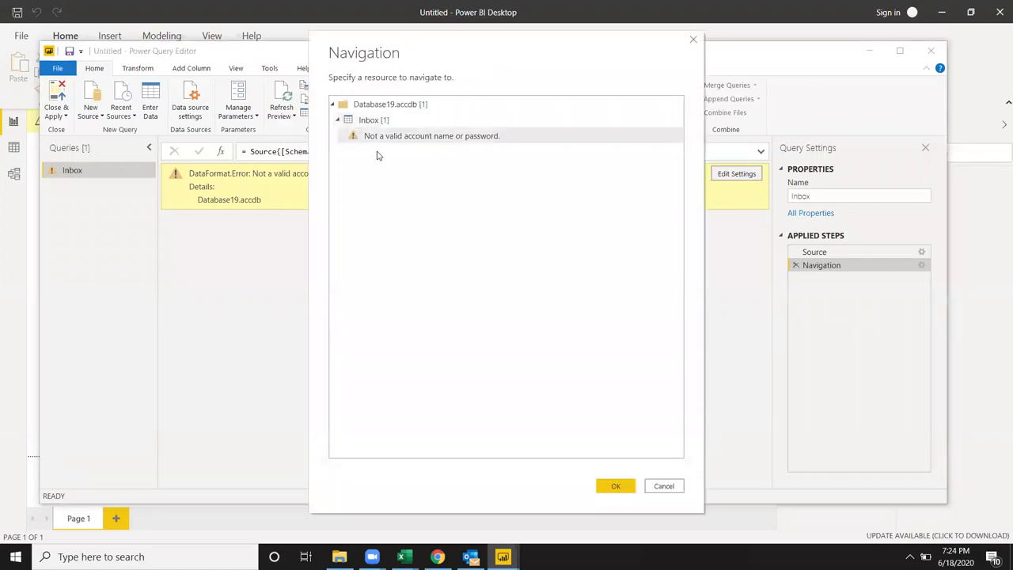
{"action": "left_click", "coordinate": [368, 123]}
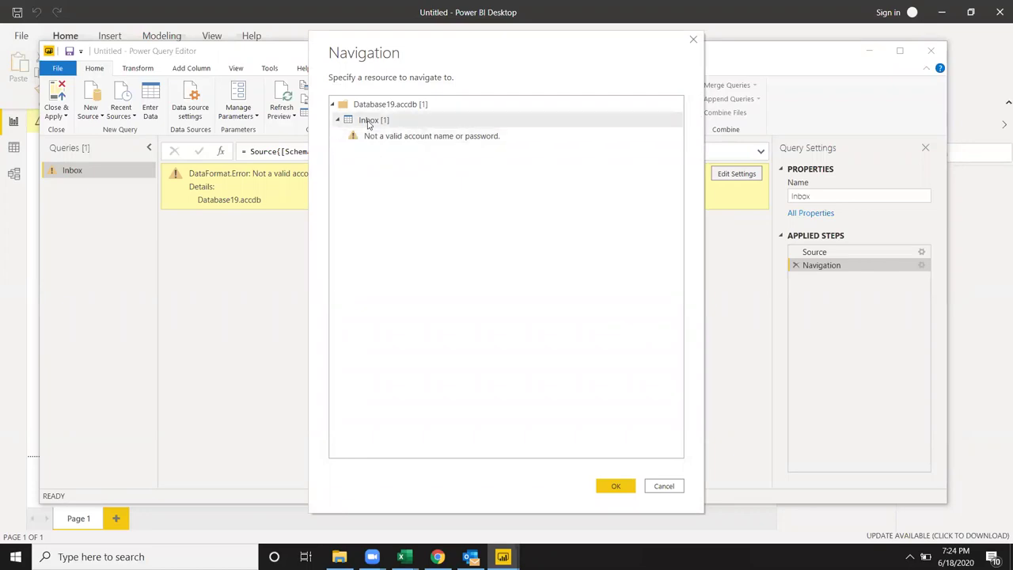
{"action": "left_click", "coordinate": [440, 137]}
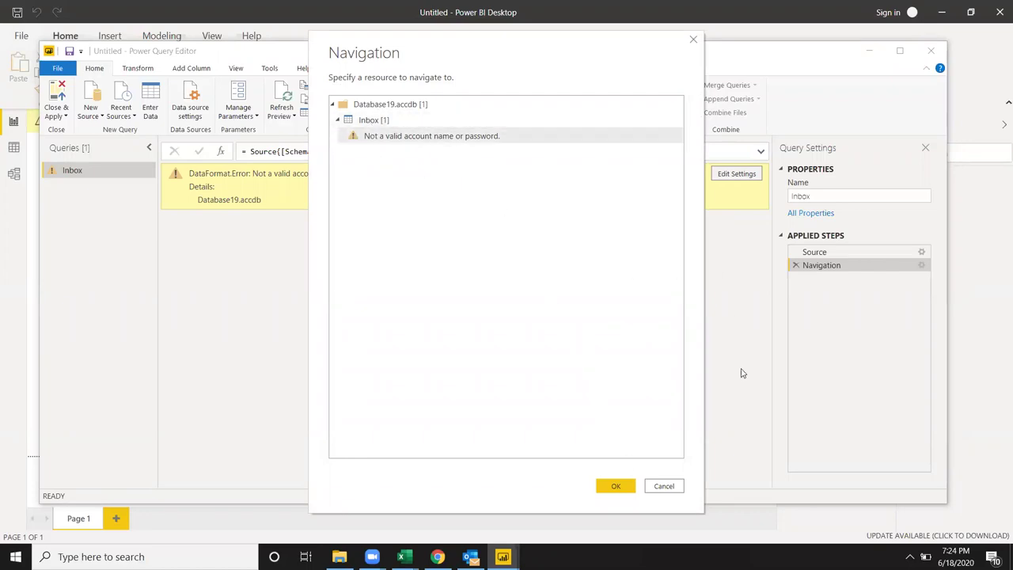
{"action": "left_click", "coordinate": [622, 486]}
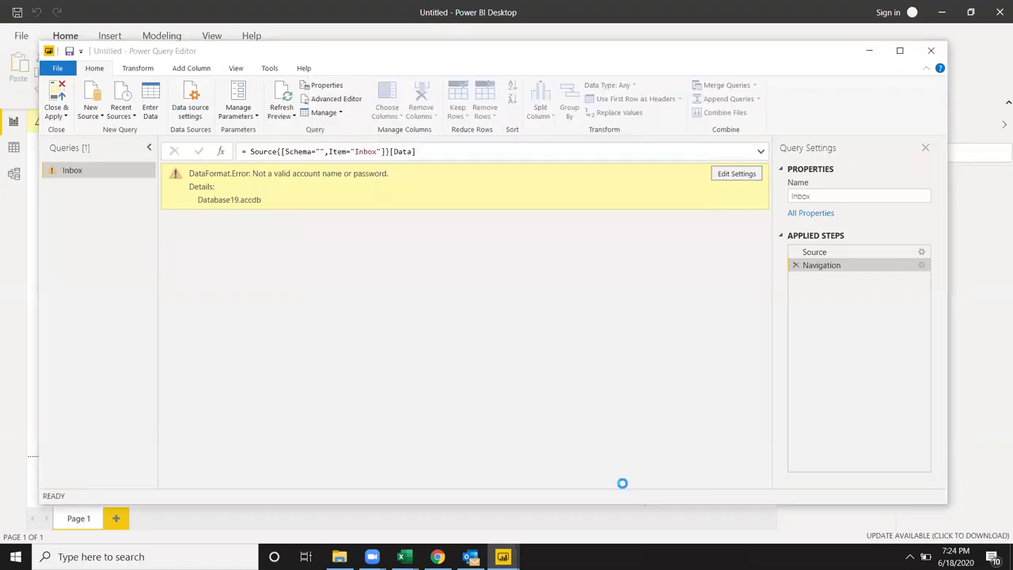
{"action": "right_click", "coordinate": [825, 270]}
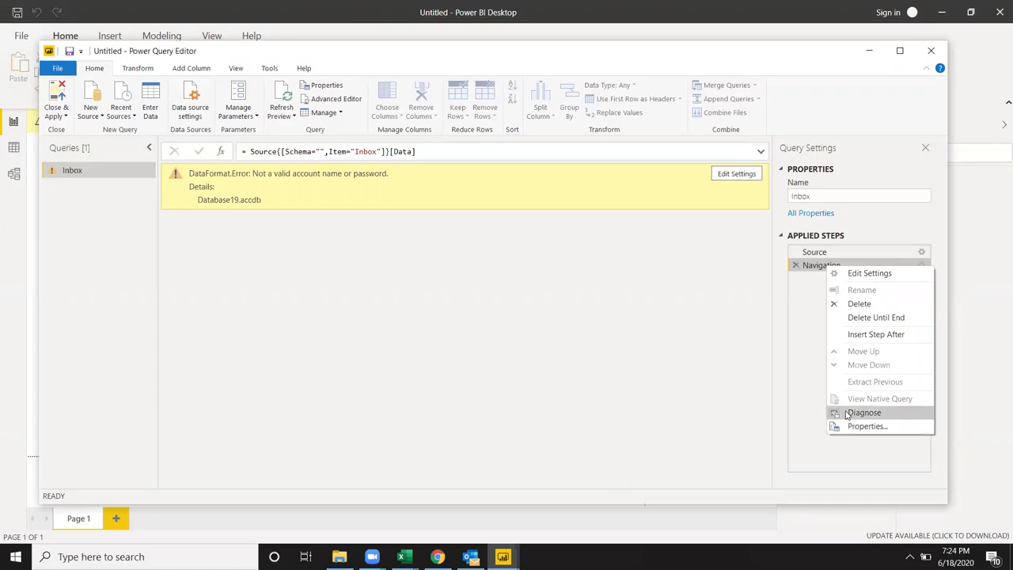
{"action": "left_click", "coordinate": [859, 304]}
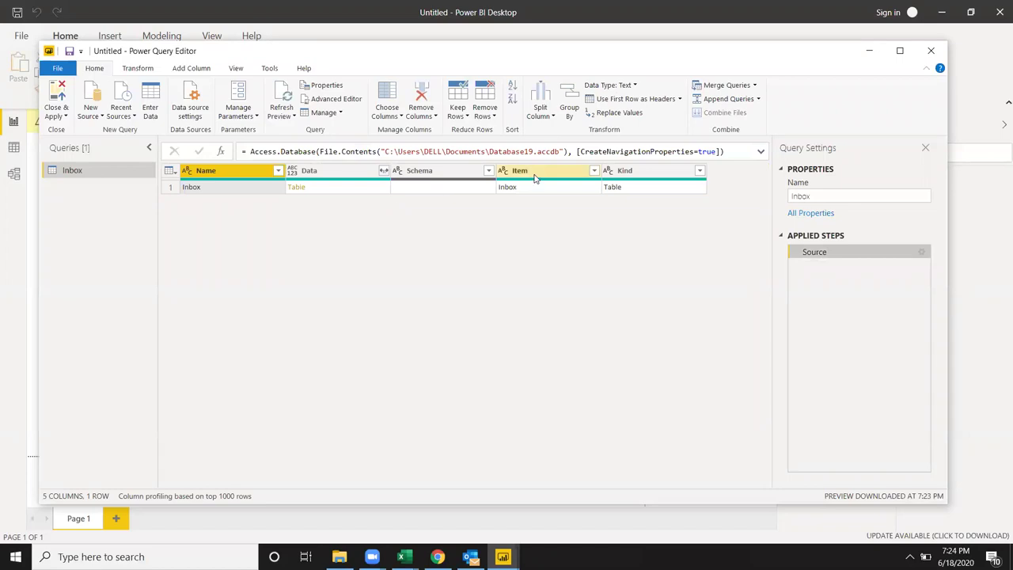
- Dismiss the apply-changes prompt without applying, leaving the Source step and query name unchanged
{"action": "left_click", "coordinate": [932, 52]}
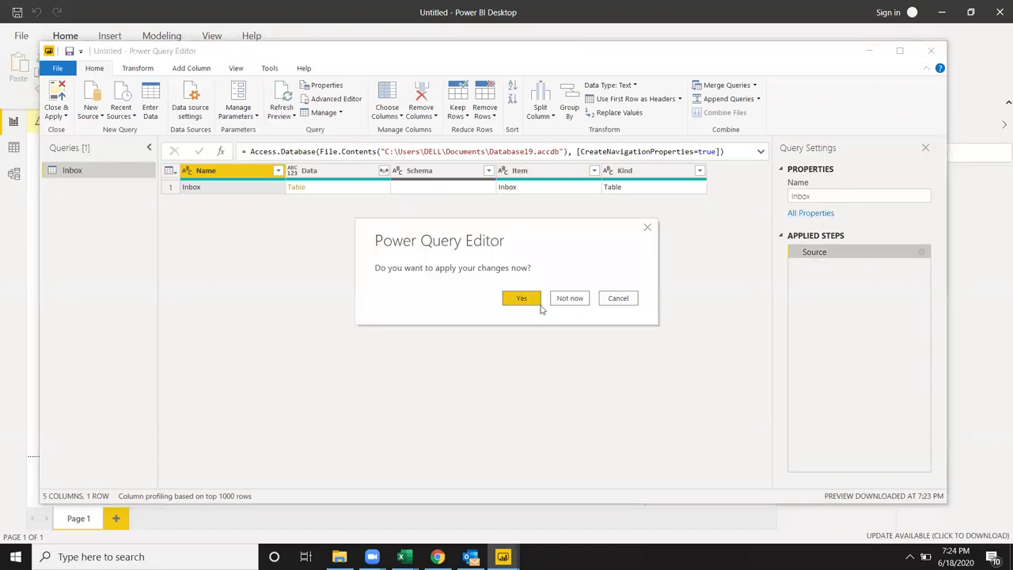
{"action": "key", "text": "Escape"}
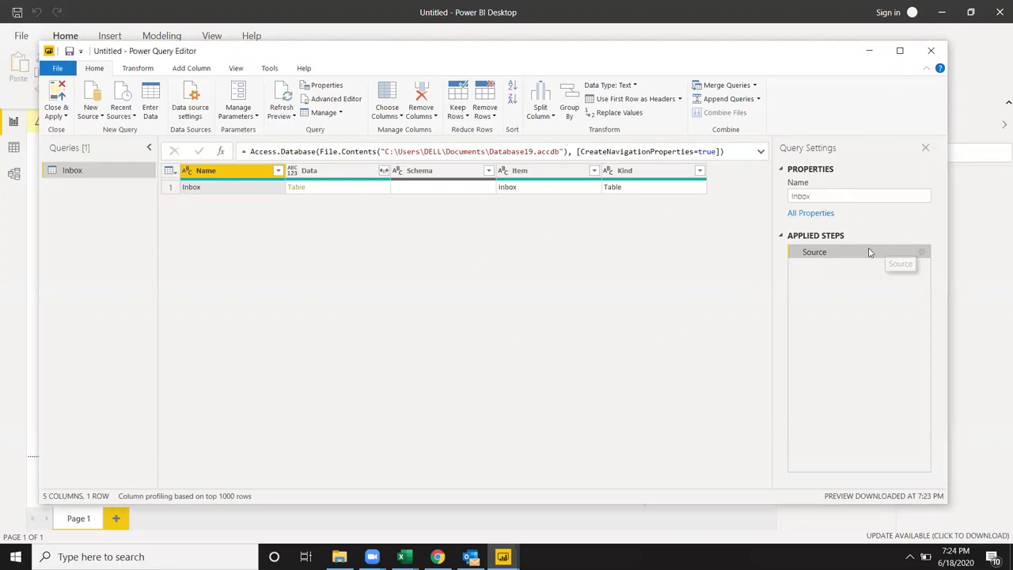
{"action": "right_click", "coordinate": [869, 252]}
{"action": "left_click", "coordinate": [538, 260]}
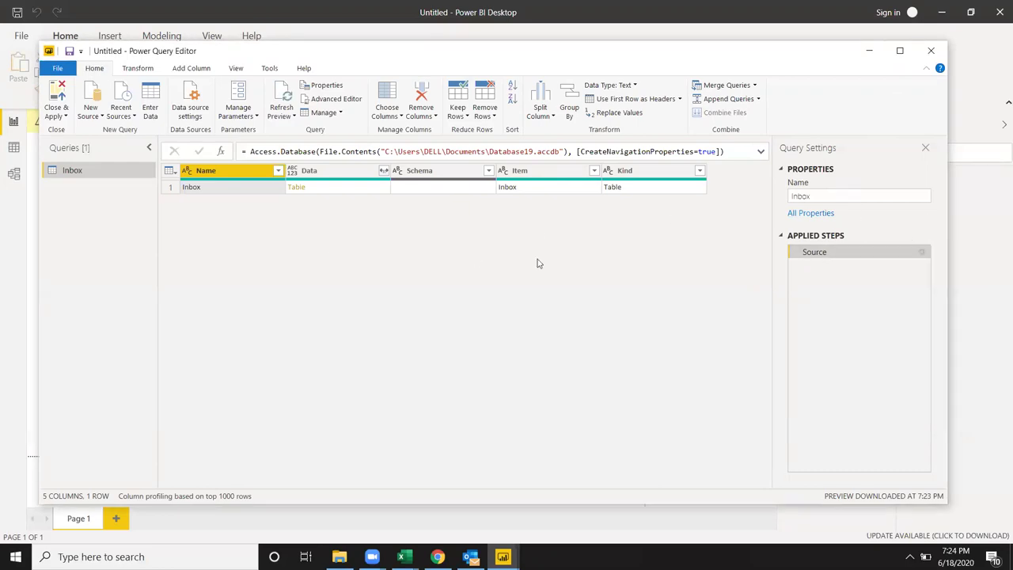
{"action": "double_click", "coordinate": [92, 169]}
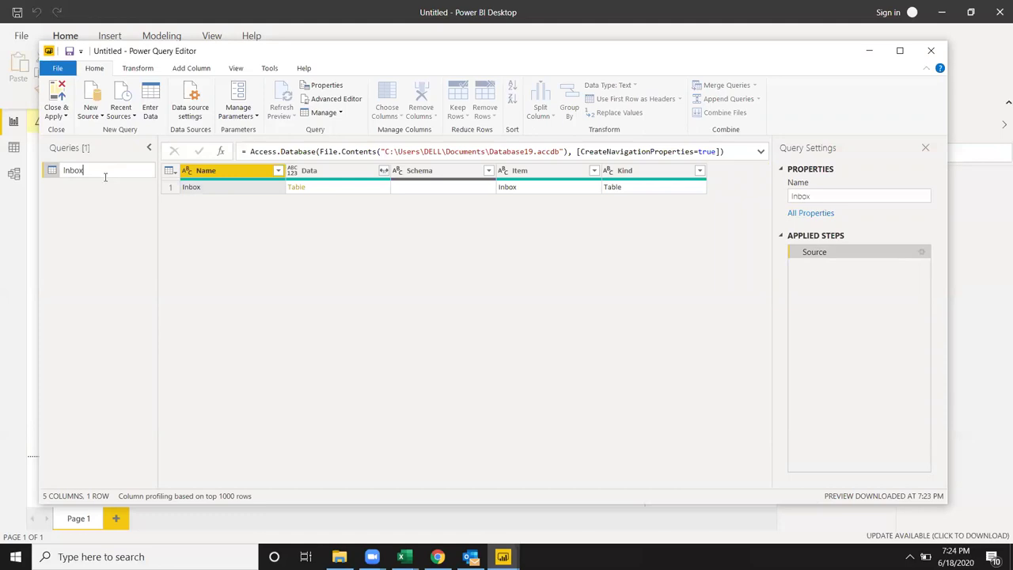
{"action": "left_click", "coordinate": [545, 292]}
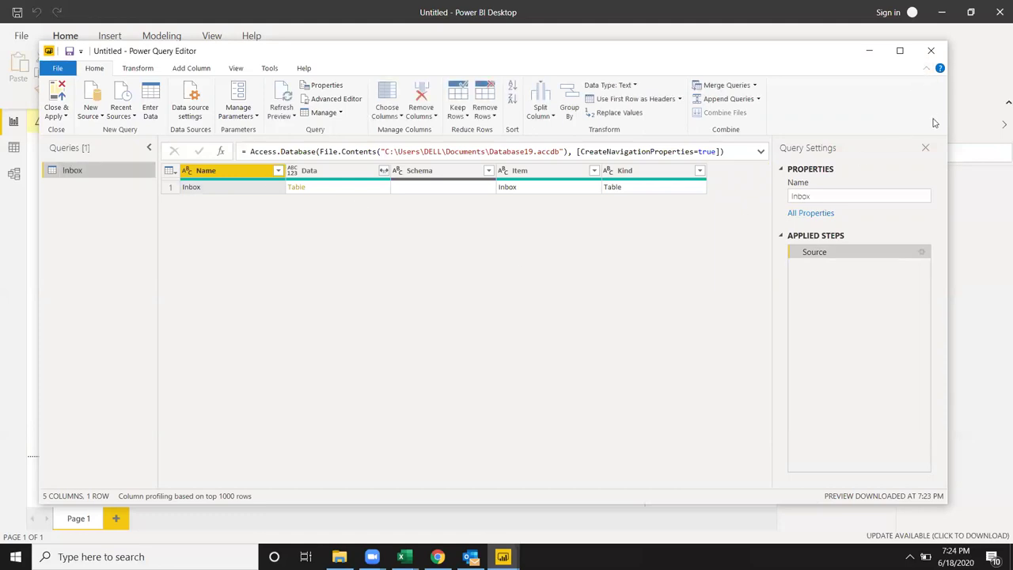
- Delete the Inbox query with confirmation and close the Power Query Editor
{"action": "right_click", "coordinate": [93, 171]}
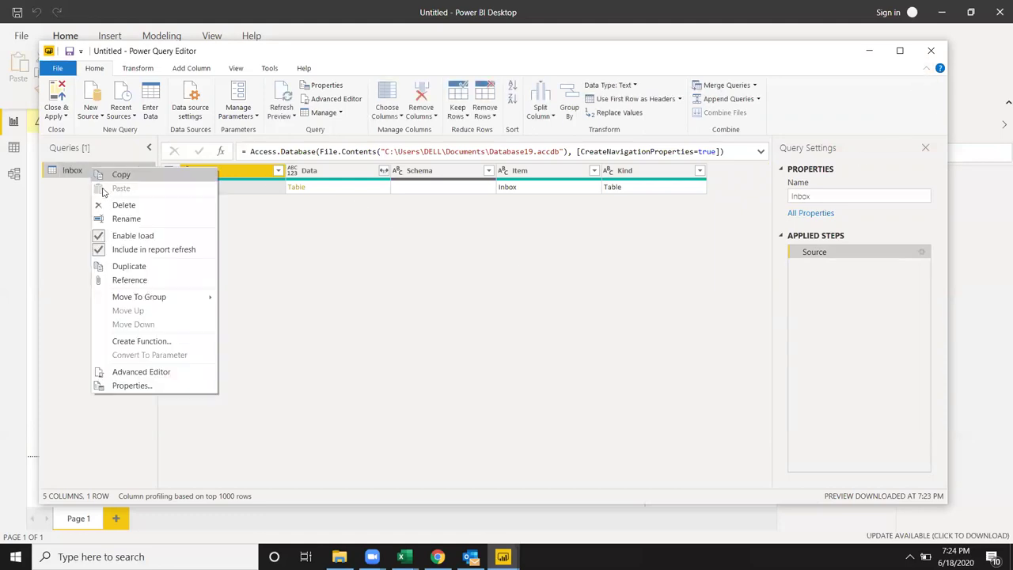
{"action": "left_click", "coordinate": [125, 198]}
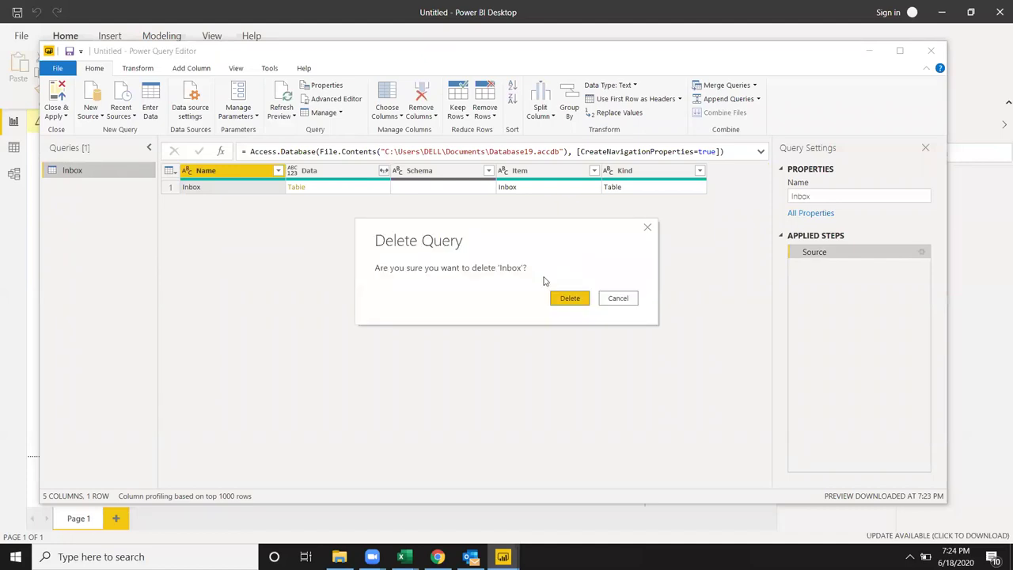
{"action": "left_click", "coordinate": [566, 300]}
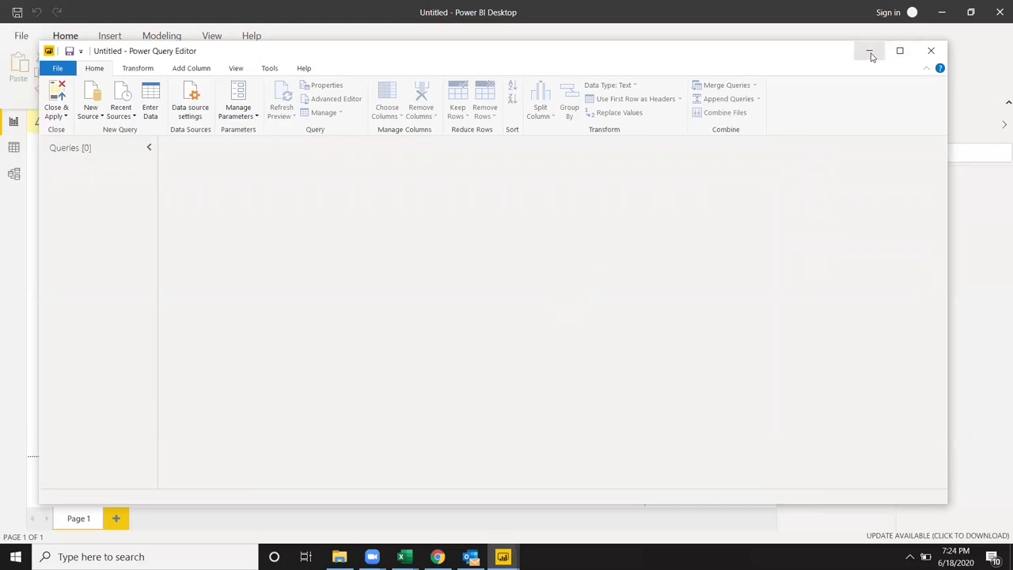
{"action": "left_click", "coordinate": [929, 51]}
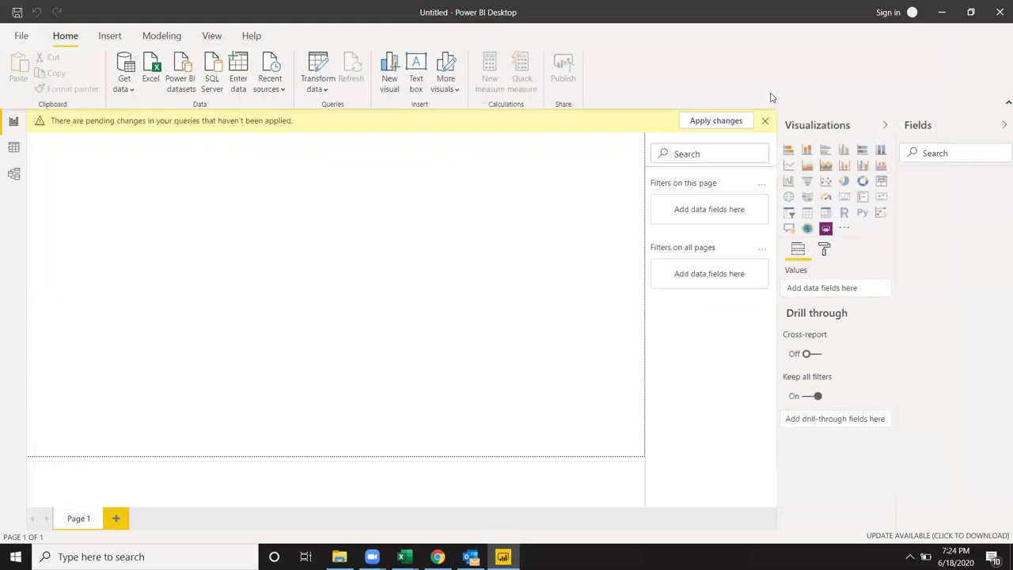
- Copy the ROMI Power BI dashboards download page URL from Chrome's address bar
{"action": "left_click", "coordinate": [437, 557]}
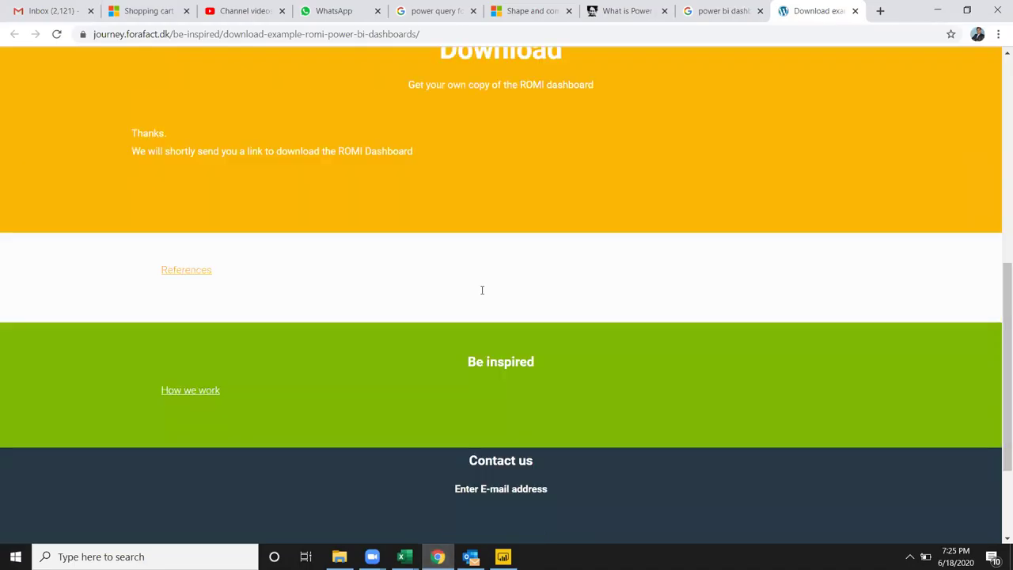
{"action": "scroll", "coordinate": [481, 289], "scroll_direction": "up", "scroll_amount": 5}
{"action": "scroll", "coordinate": [474, 333], "scroll_direction": "down", "scroll_amount": 2}
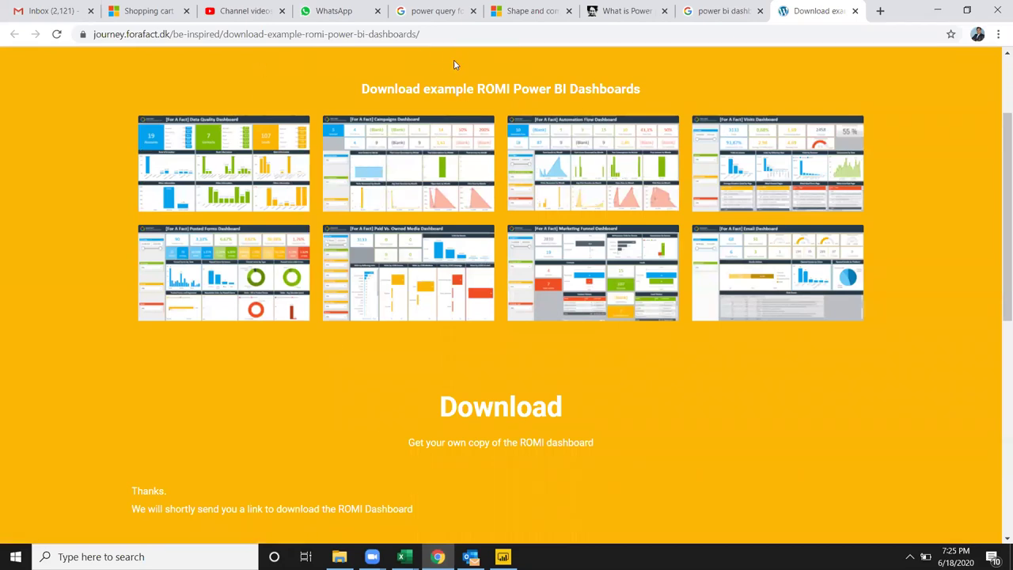
{"action": "left_click", "coordinate": [430, 34]}
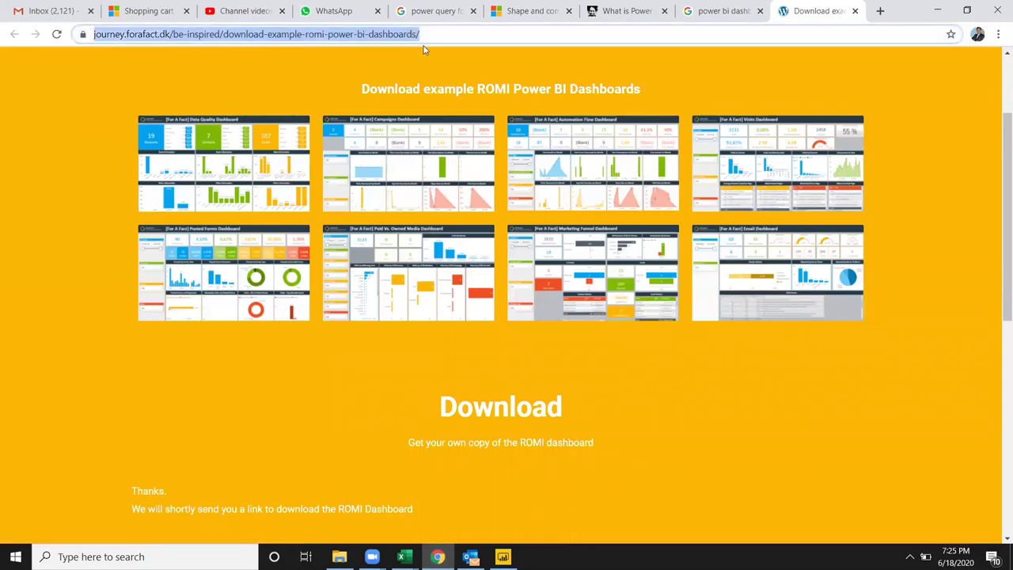
- Paste and send the link in the Power BI group chat on WhatsApp Web
{"action": "left_click", "coordinate": [145, 11]}
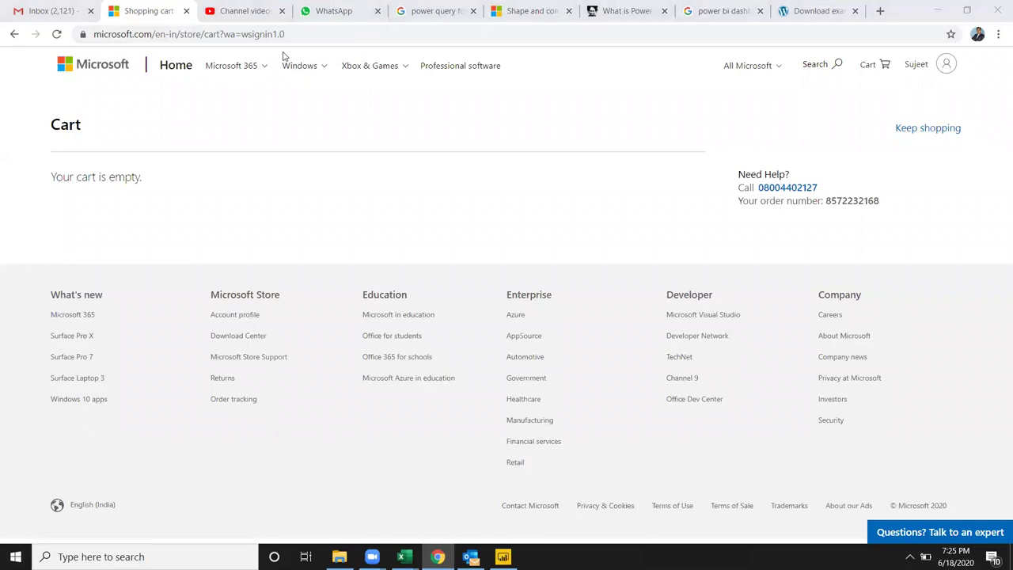
{"action": "key", "text": "ctrl+4"}
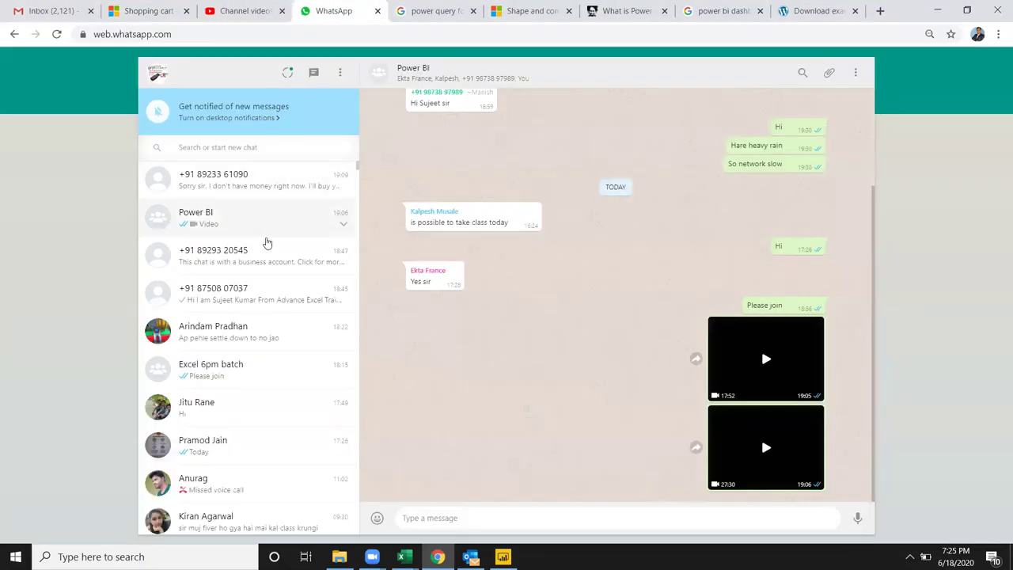
{"action": "left_click", "coordinate": [248, 218]}
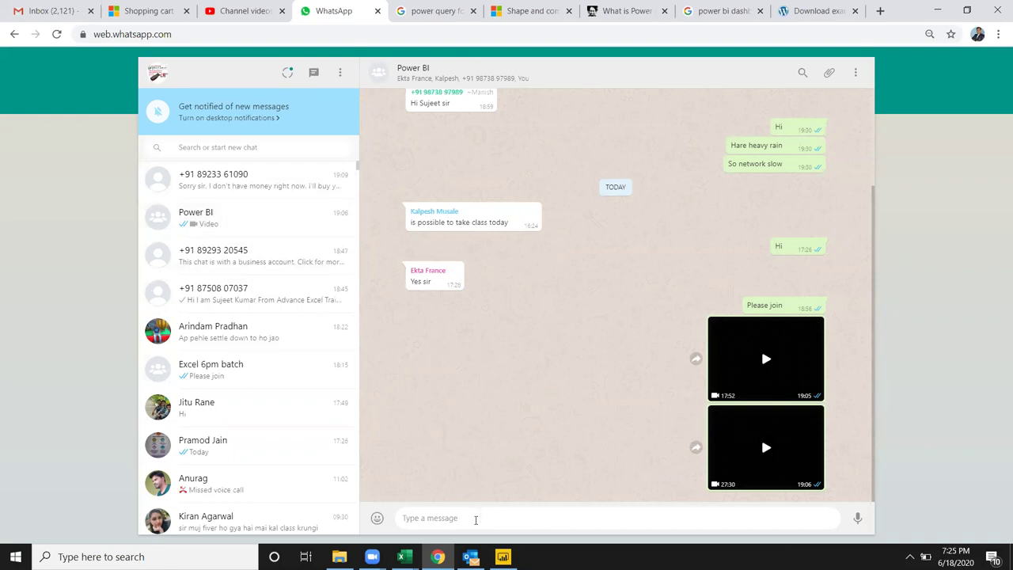
{"action": "key", "text": "ctrl+v"}
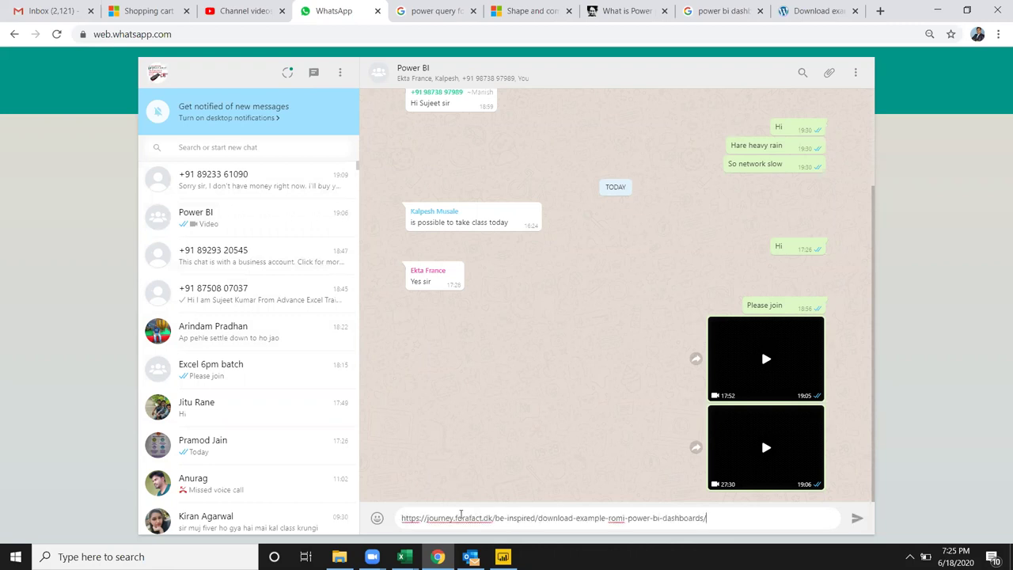
{"action": "key", "text": "Return"}
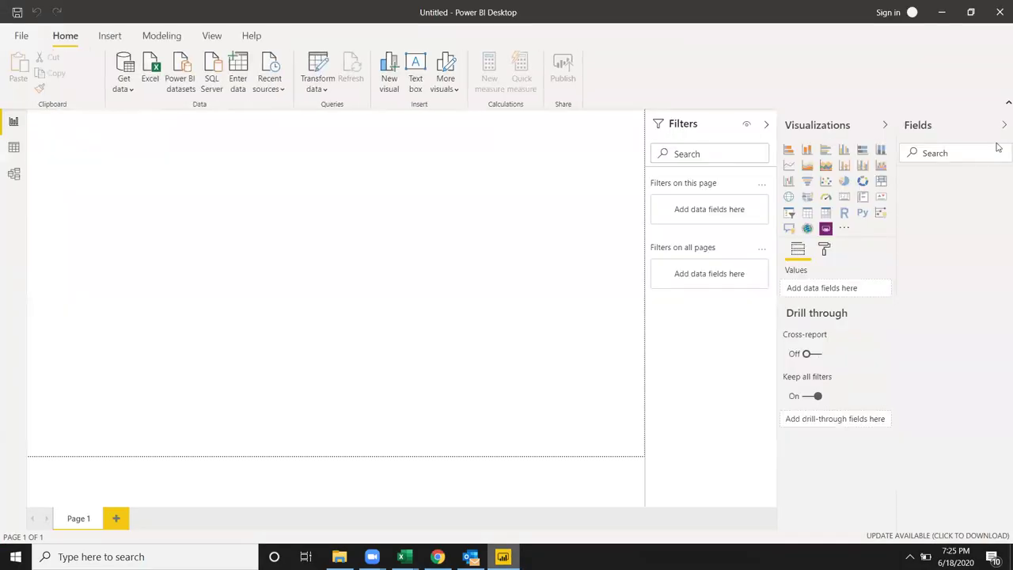
- Close Power BI Desktop with Don't save, close Outlook, and bring Chrome's WhatsApp chat back
{"action": "left_click", "coordinate": [999, 21]}
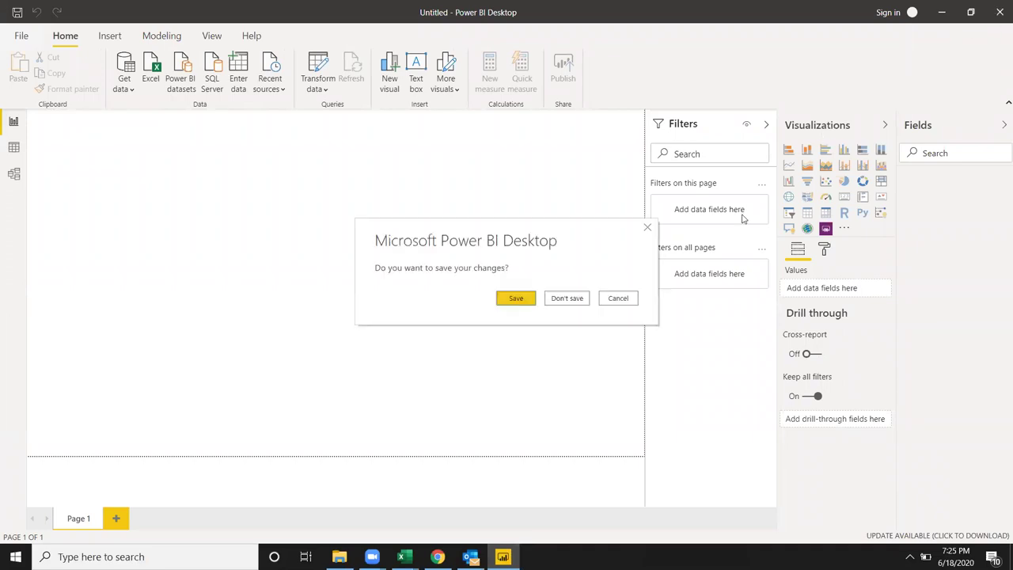
{"action": "left_click", "coordinate": [580, 302]}
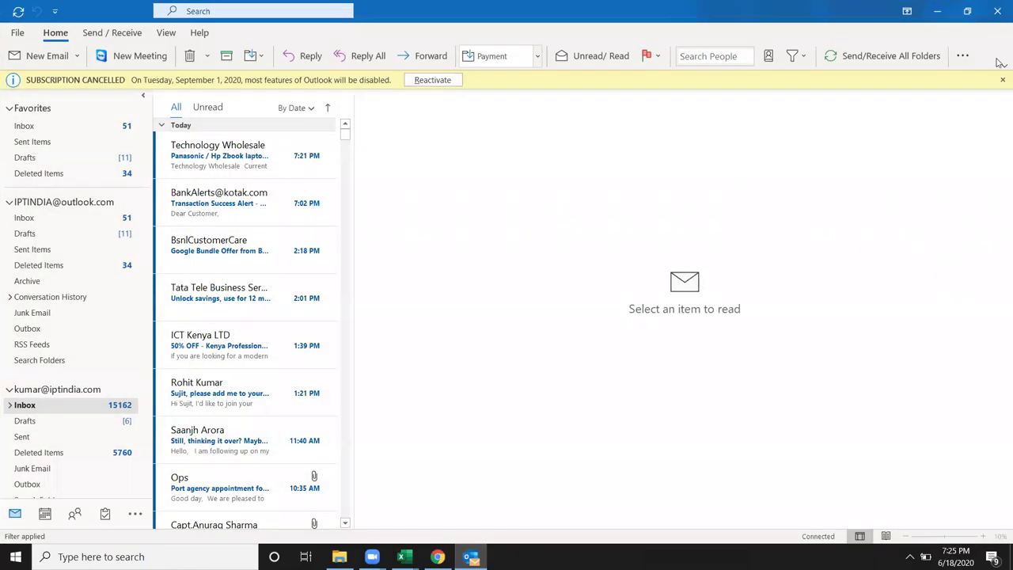
{"action": "left_click", "coordinate": [997, 11]}
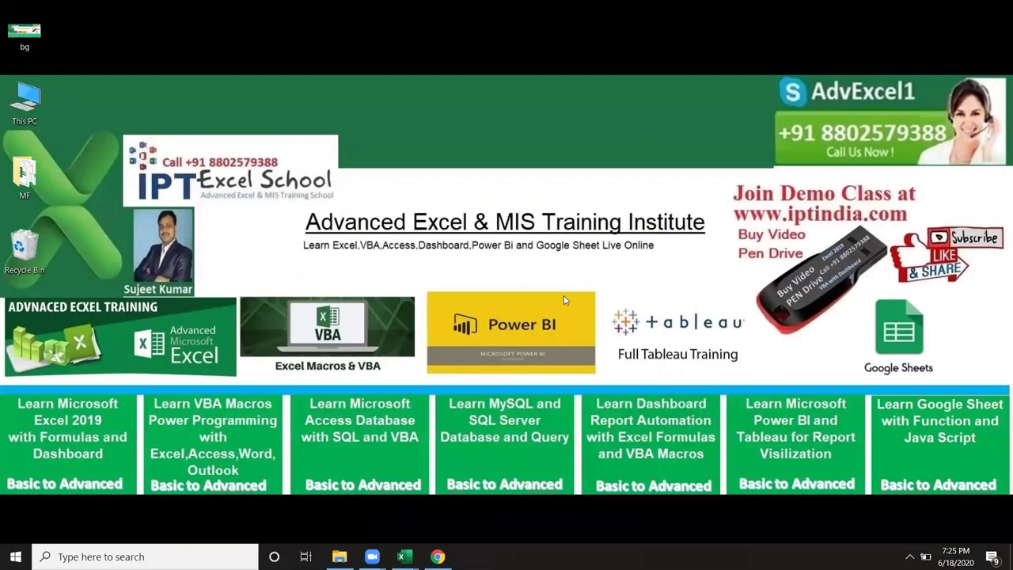
{"action": "left_click", "coordinate": [436, 556]}
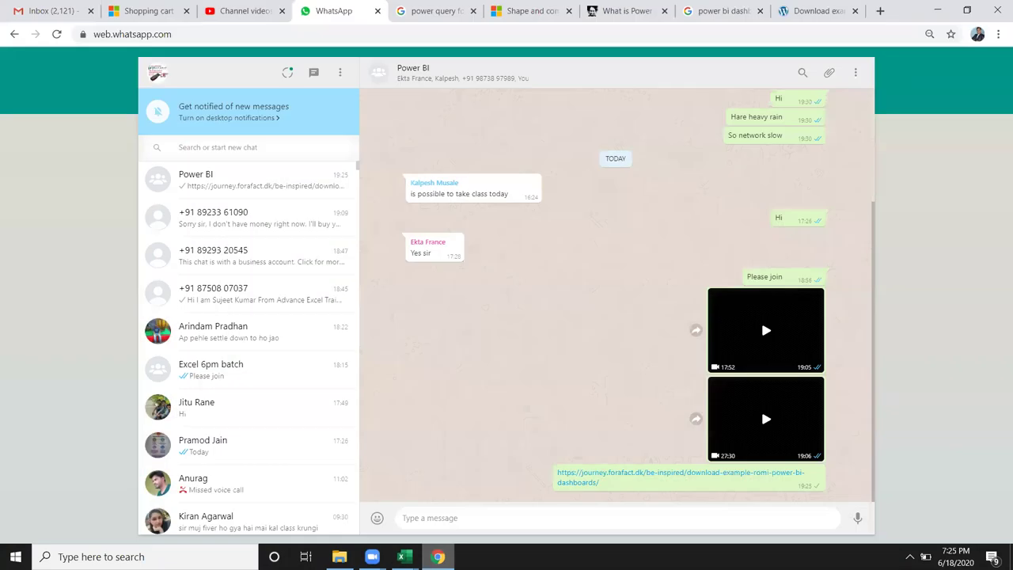